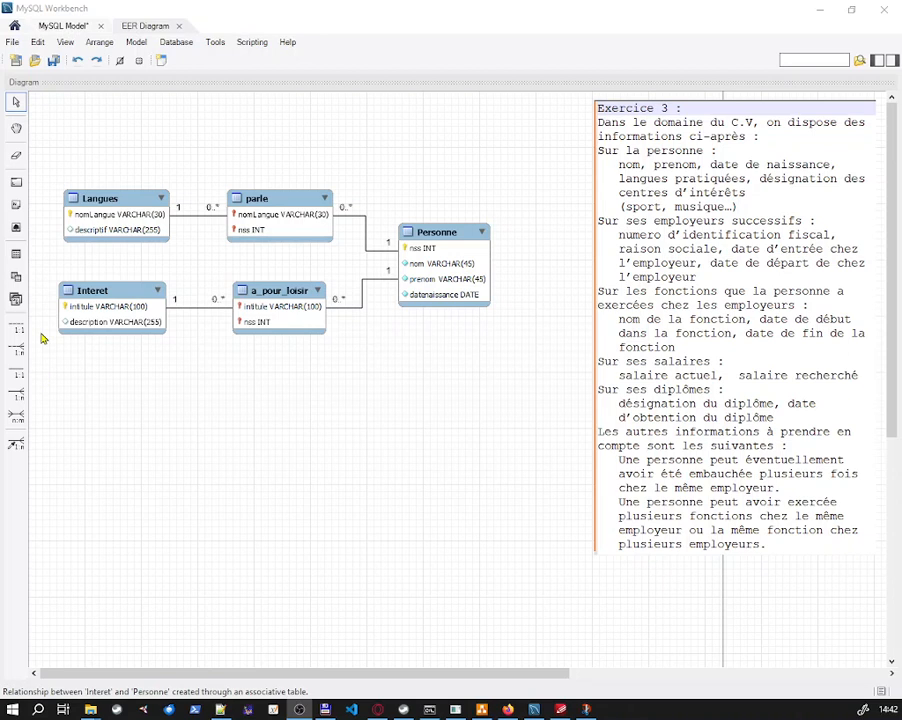
Add a new table named Employeur to the diagram and place it just below the Personne table.
click(16, 255)
click(370, 341)
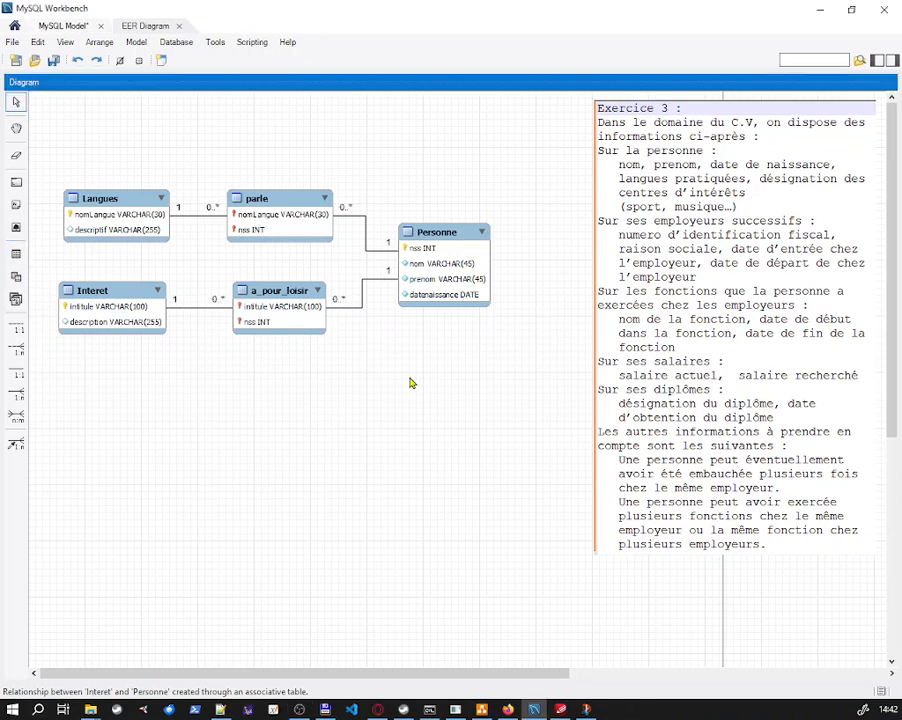
click(16, 254)
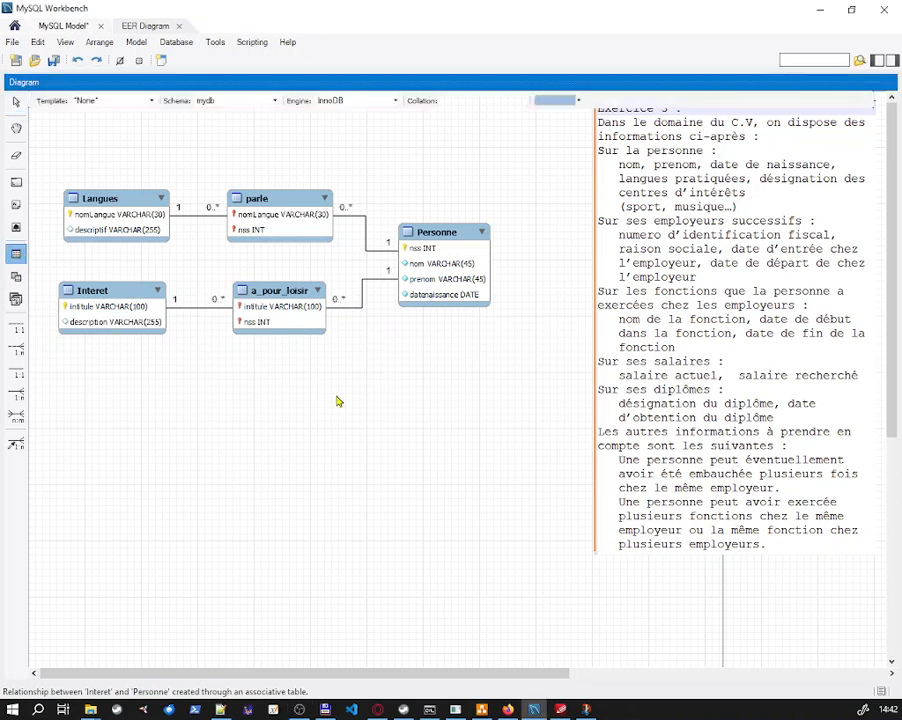
click(377, 409)
click(377, 409)
double_click(377, 409)
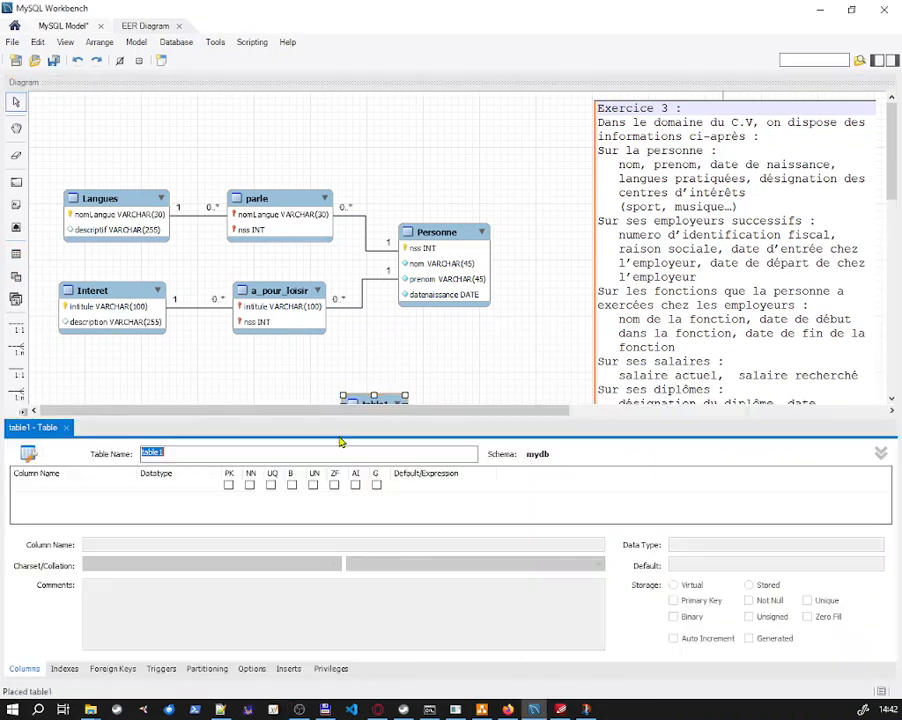
text(Empl)
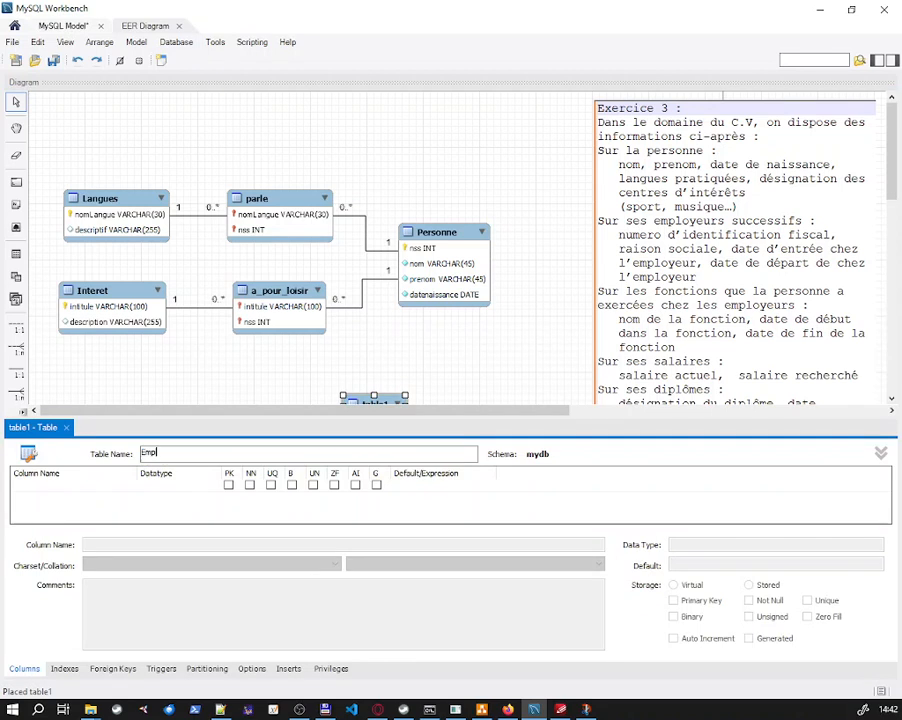
text(oyeur)
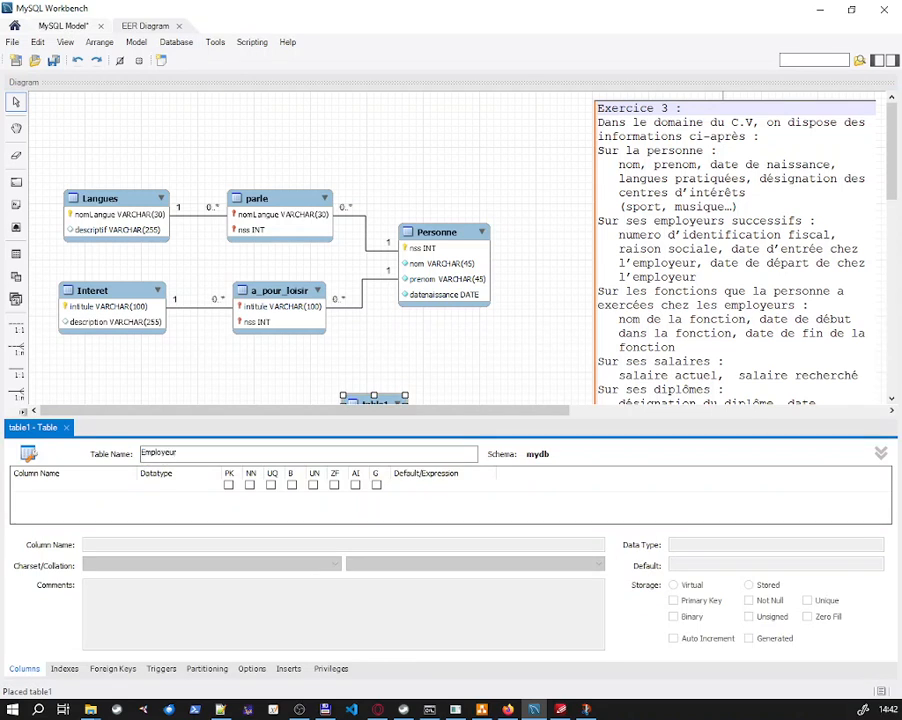
key(Return)
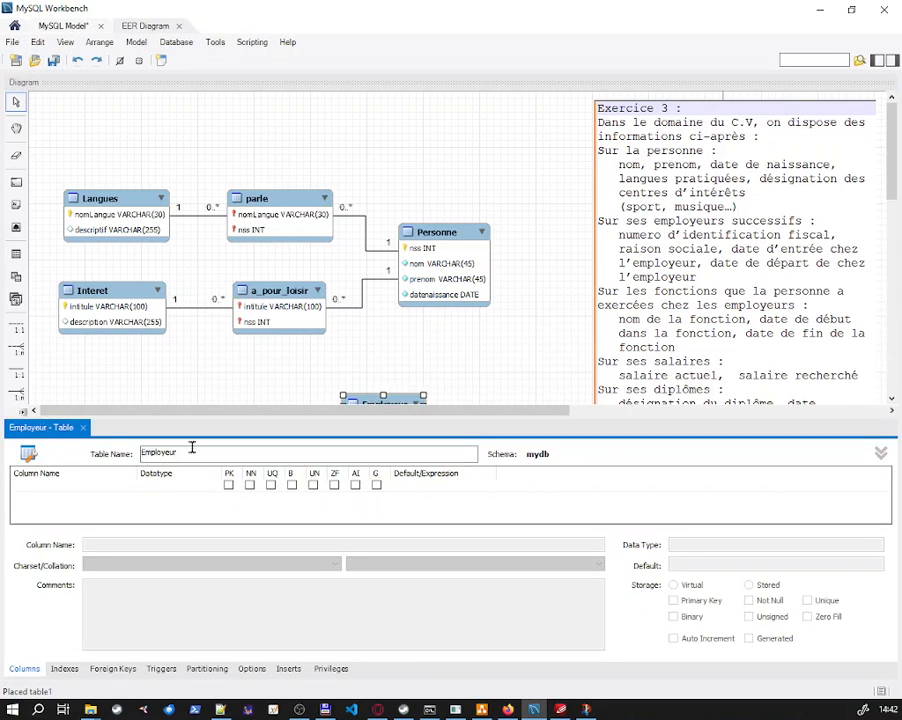
drag(406, 400, 472, 333)
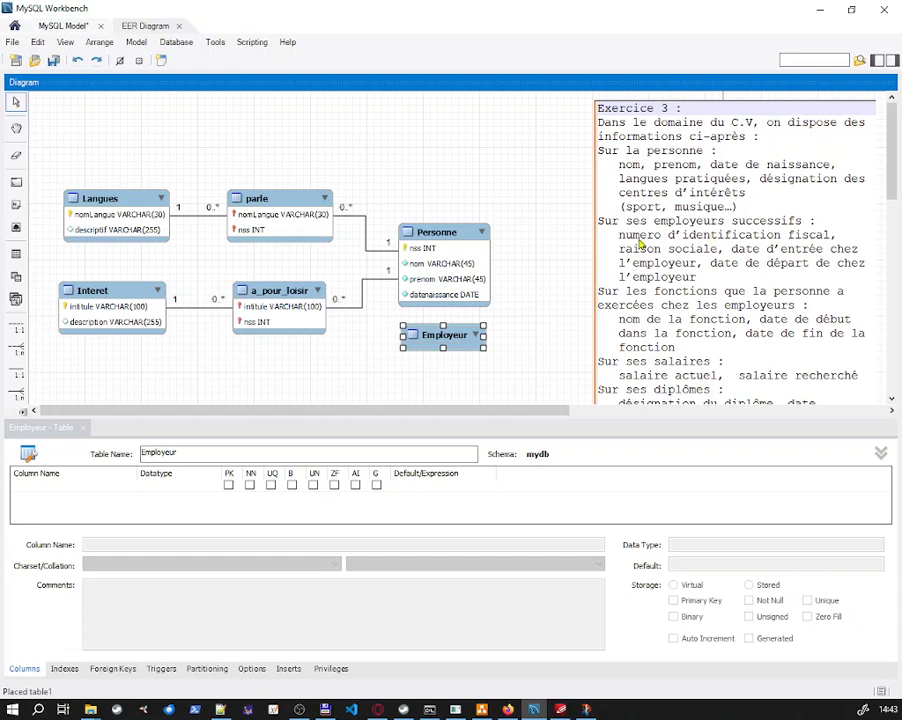
Add an idEmployeur column of type INT to the Employeur table and make it the primary key.
click(73, 487)
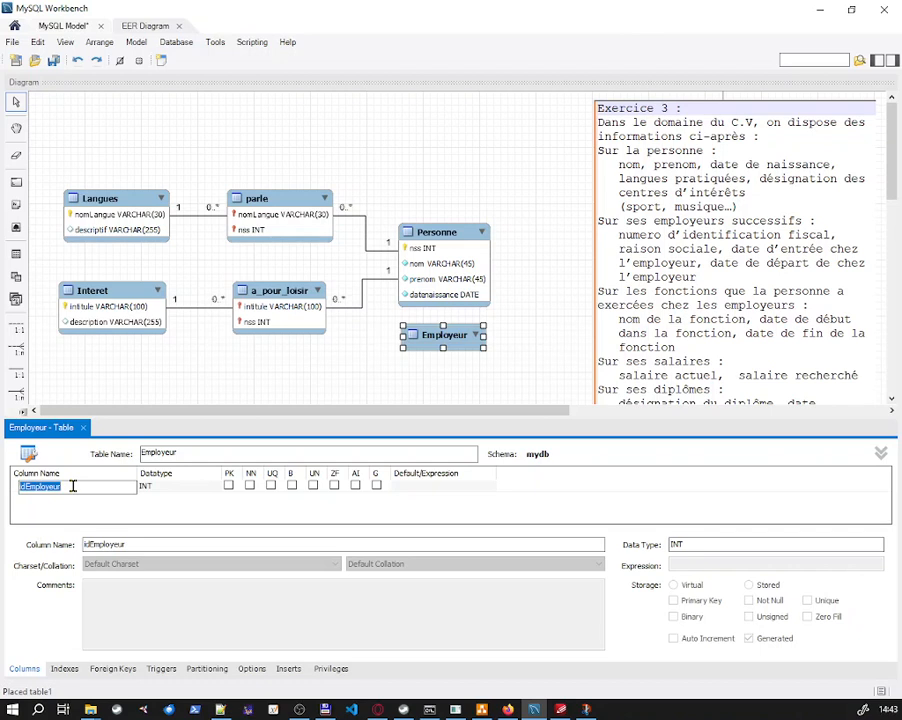
click(73, 487)
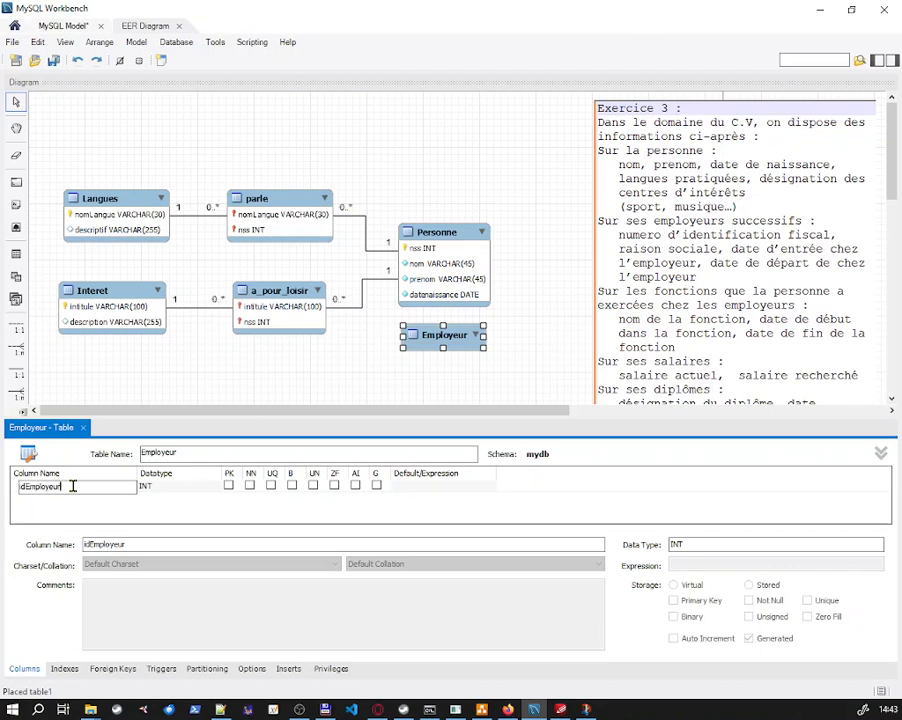
click(227, 517)
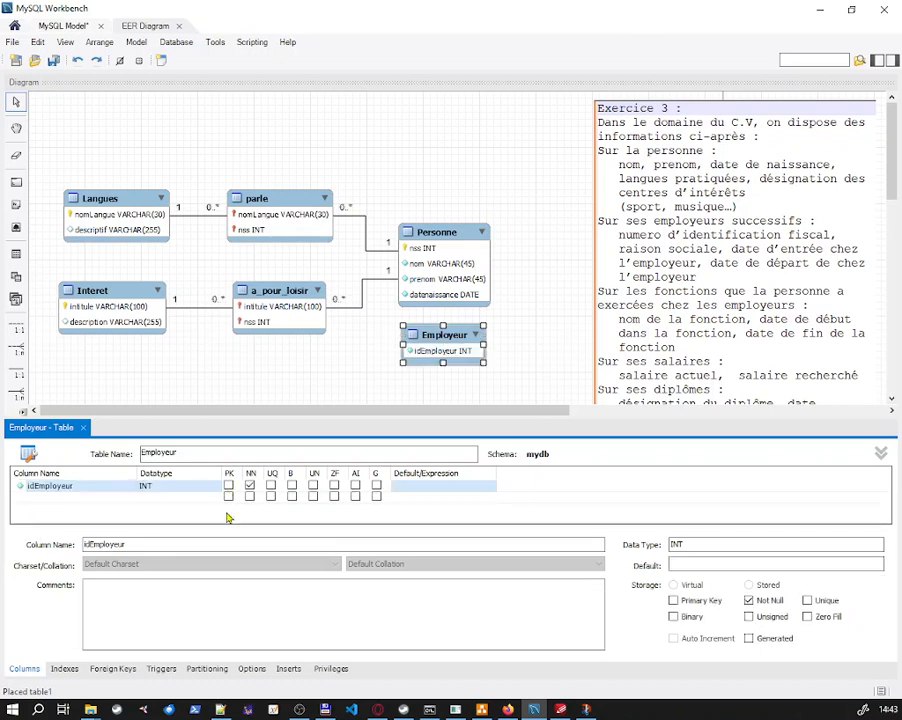
click(228, 485)
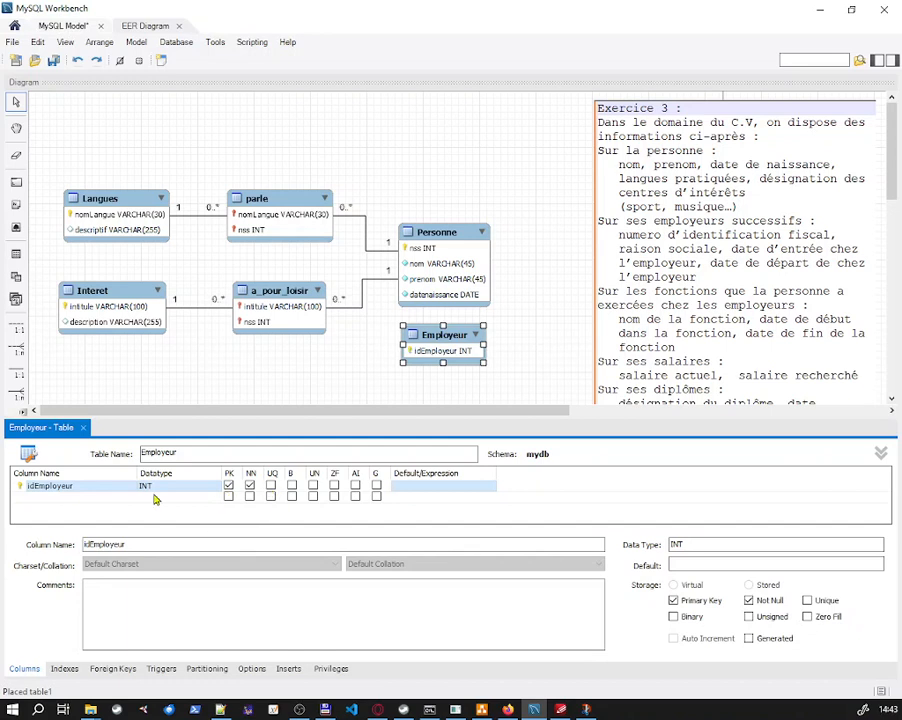
Add a raisonSociale column to Employeur with datatype VARCHAR(100) and make it not null.
click(85, 497)
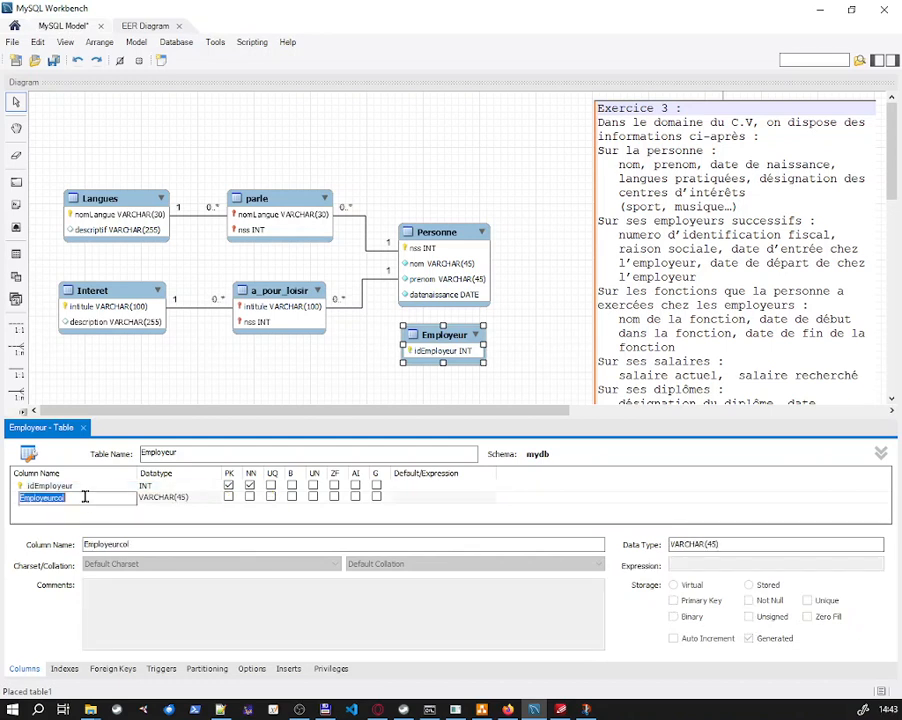
text(raisonSociale)
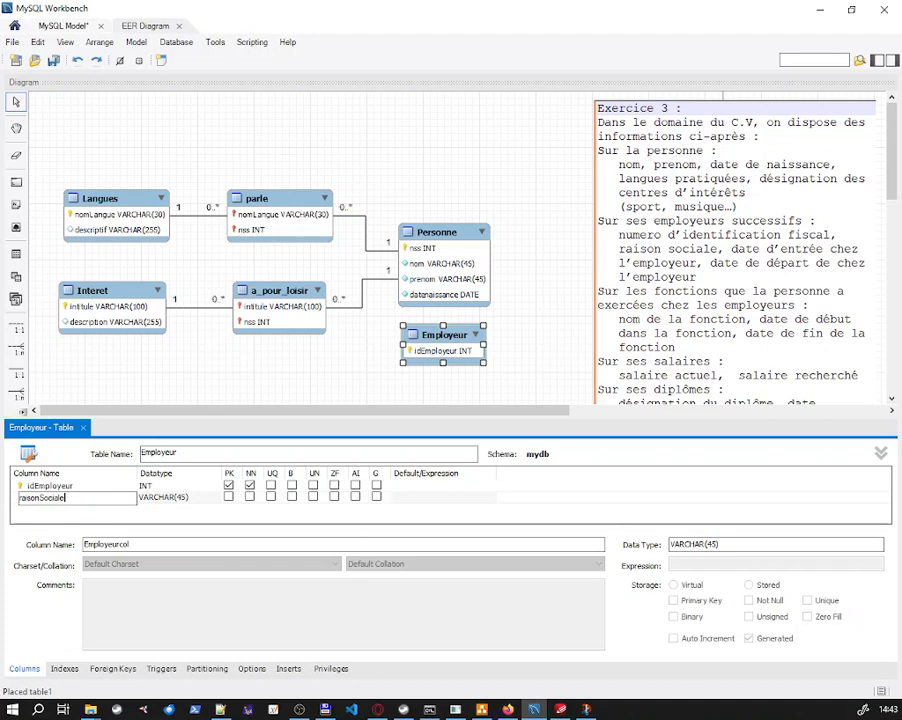
key(Return)
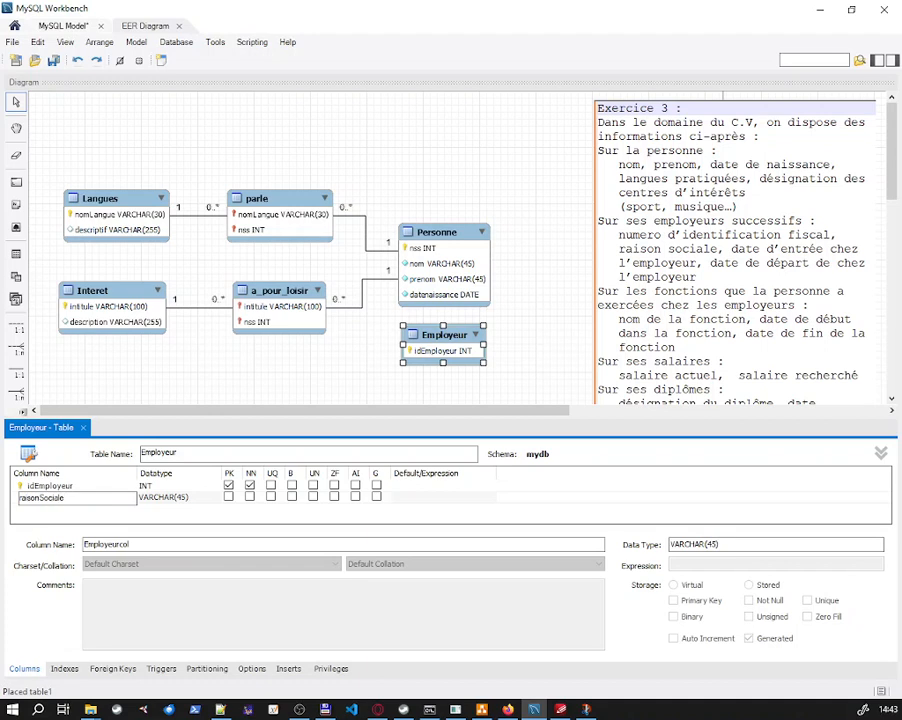
key(Tab)
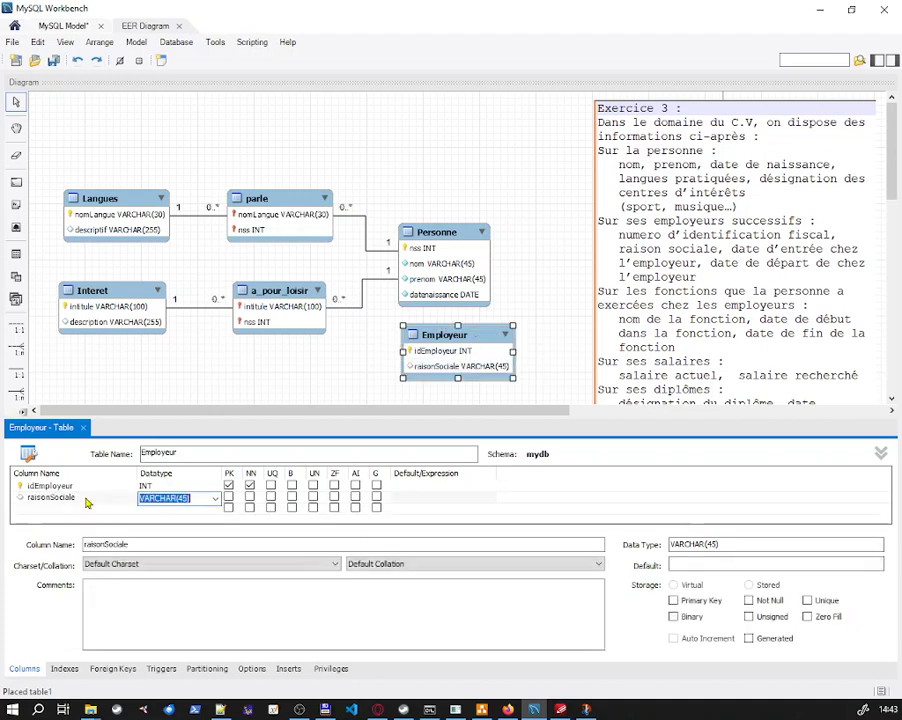
click(187, 498)
key(BackSpace)
key(BackSpace)
text(100)
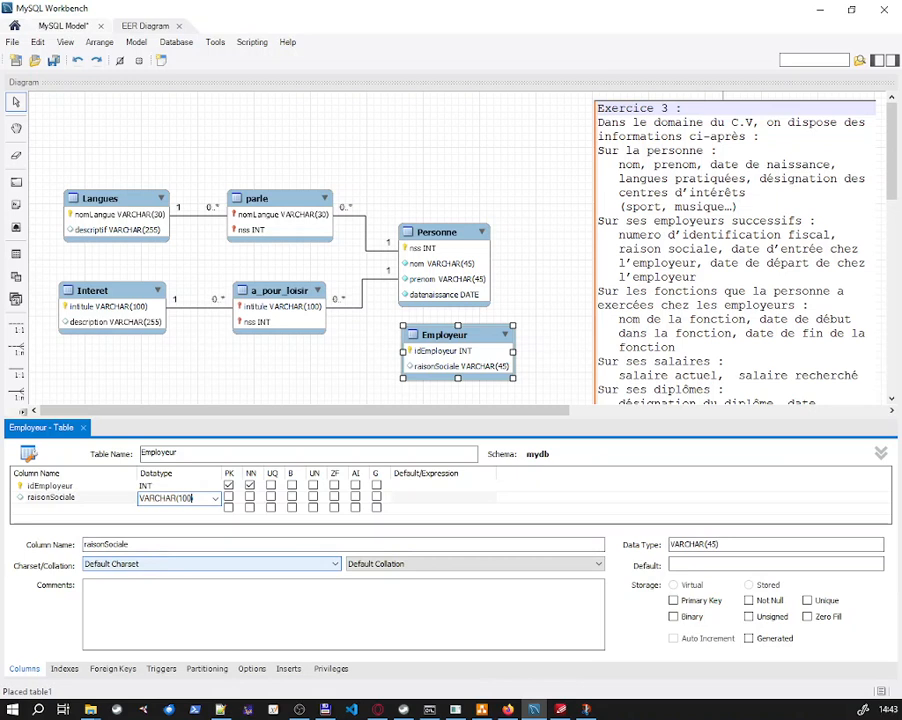
click(229, 497)
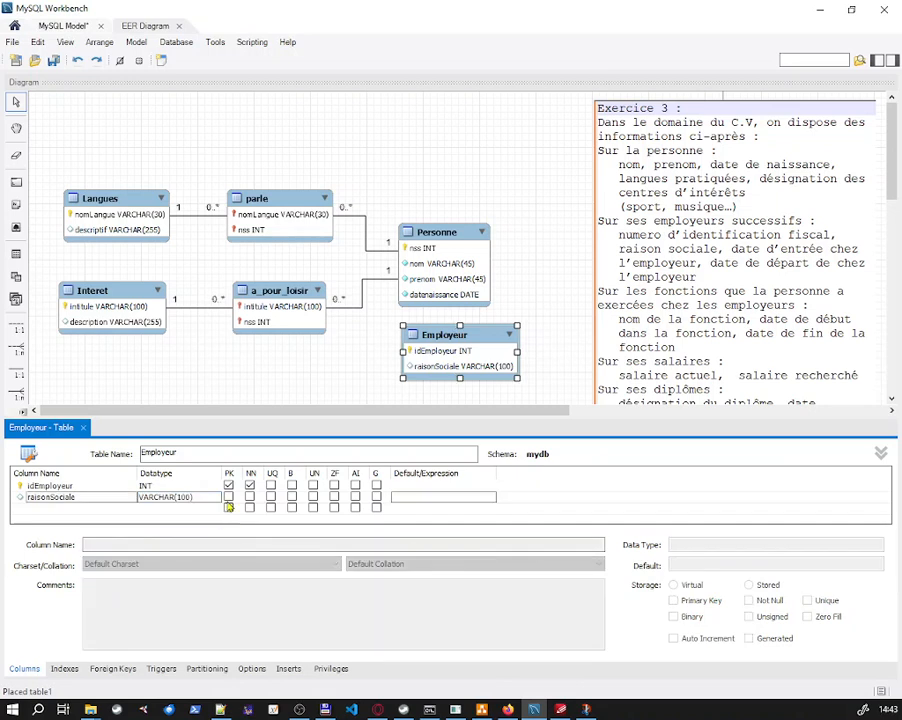
click(229, 497)
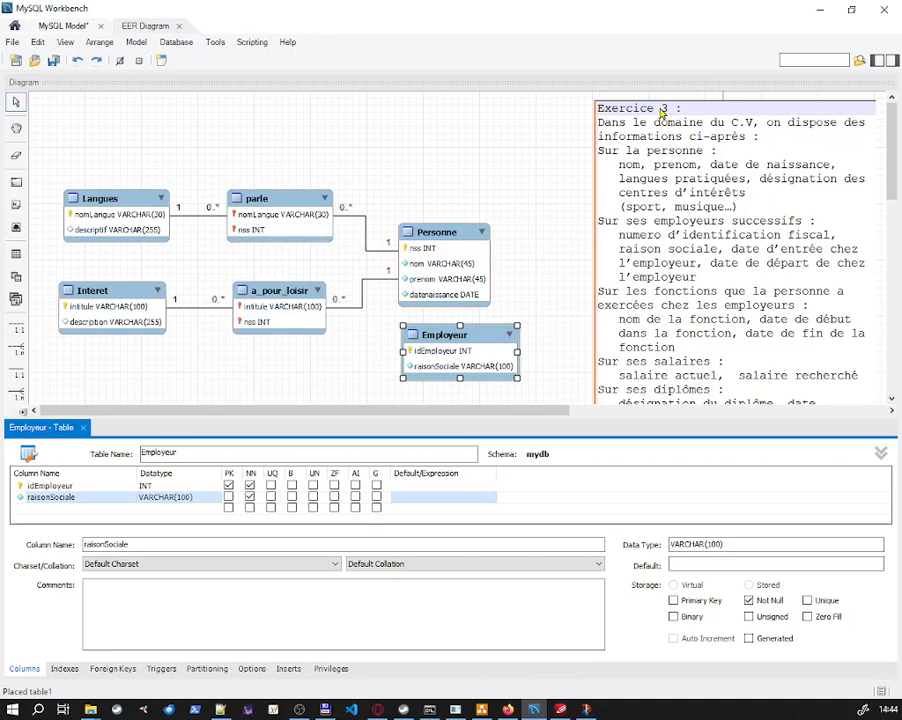
Close the table editor and make room in the diagram by shifting the exercise note rightward and Employeur farther below Personne.
drag(600, 106, 763, 106)
drag(492, 341, 467, 392)
click(82, 428)
drag(833, 110, 762, 117)
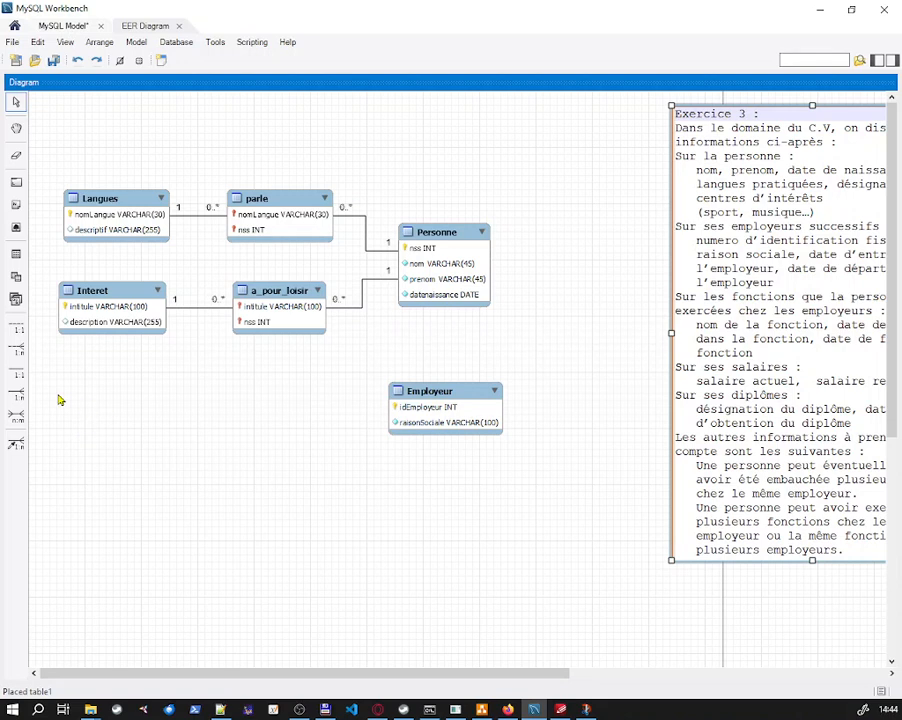
Create an n:m identifying relationship from Employeur to Personne and align the associative table vertically between them.
click(16, 415)
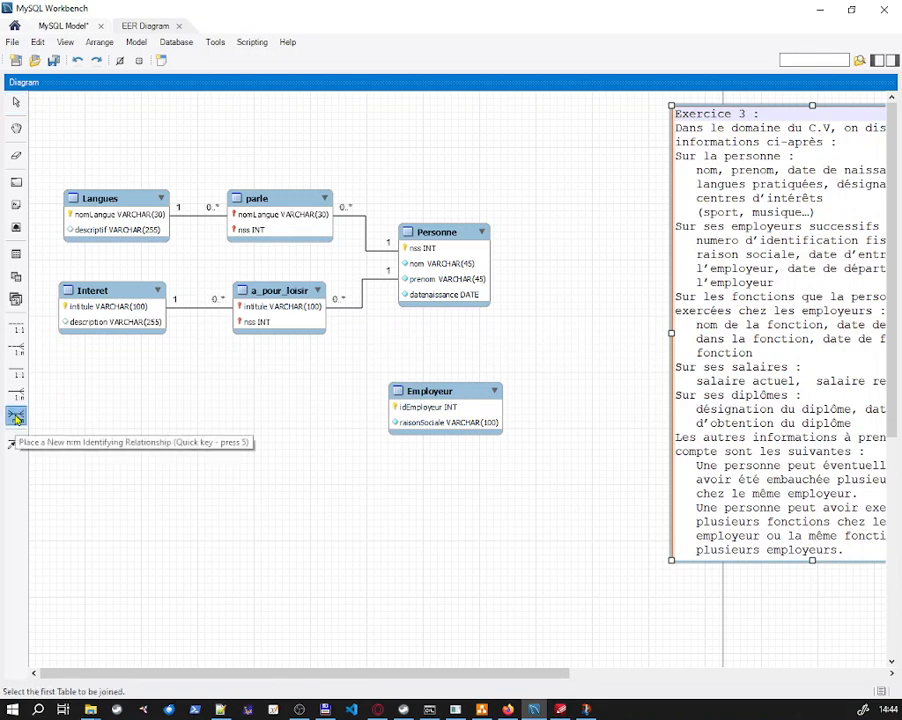
click(437, 397)
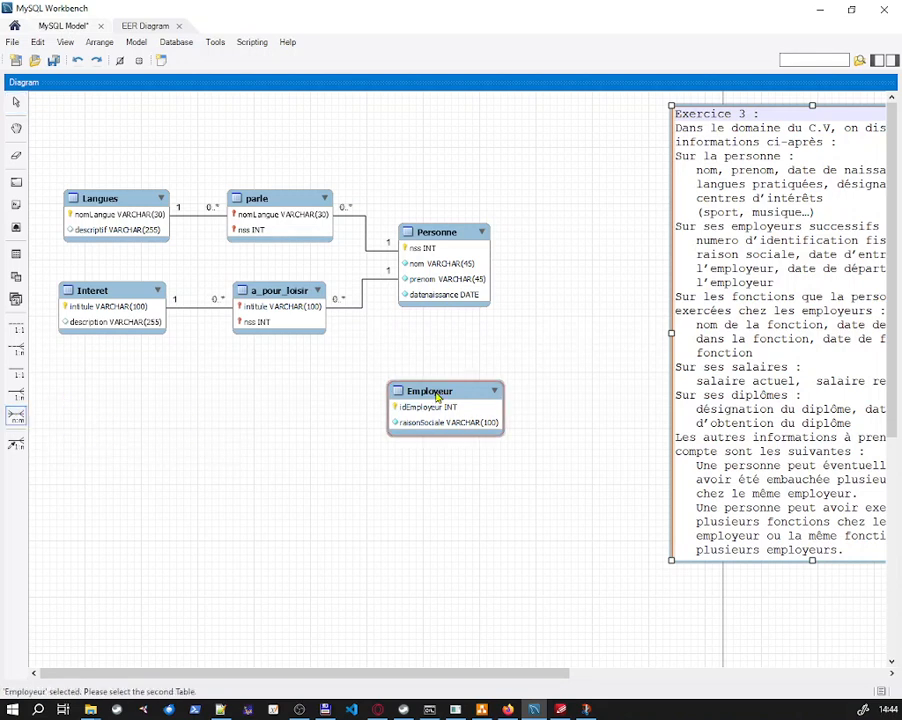
click(451, 237)
drag(463, 397, 466, 443)
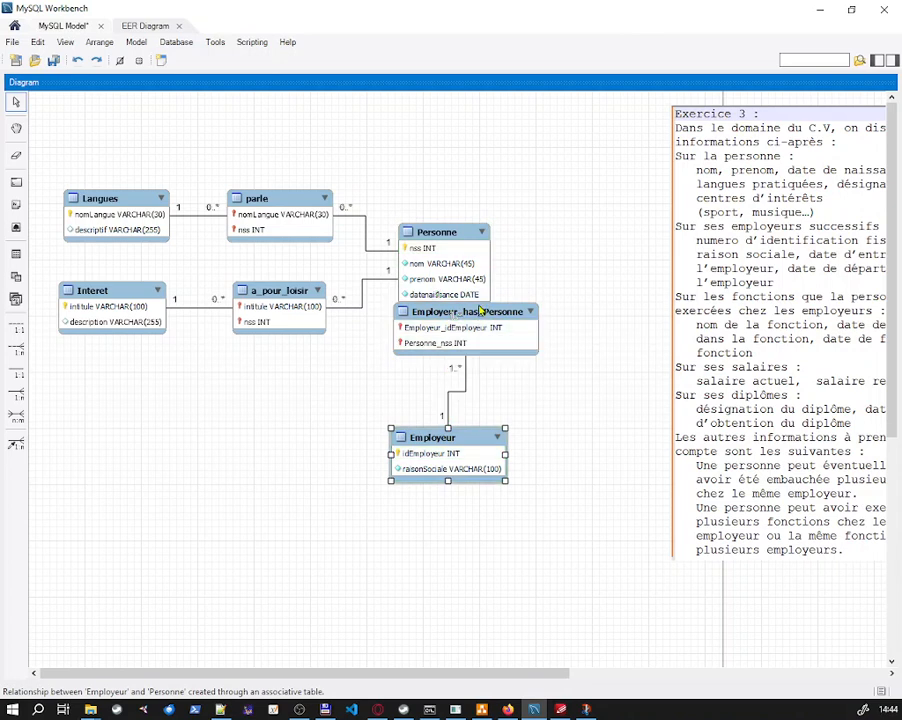
drag(479, 314, 456, 355)
drag(452, 437, 455, 443)
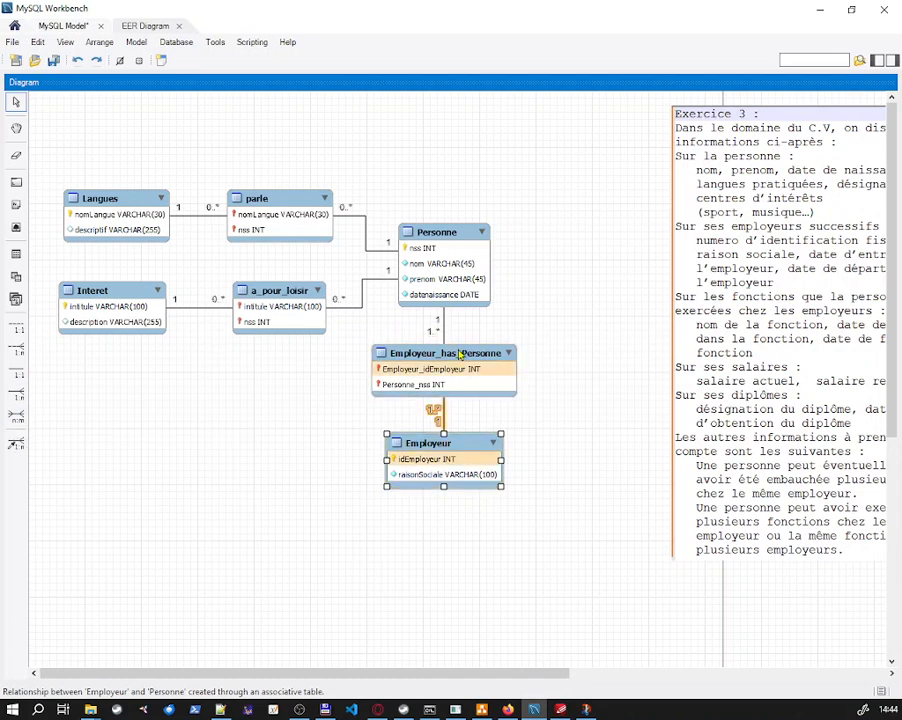
Make the associative table's side non-mandatory in its relationships with both Employeur and Personne, and close the relationship editor.
double_click(444, 421)
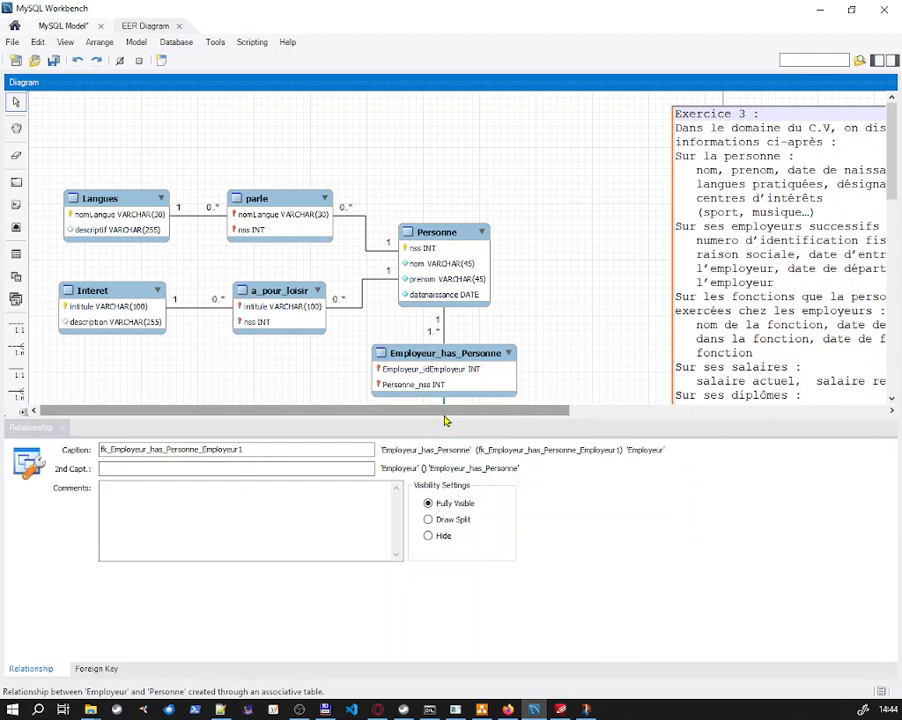
click(96, 669)
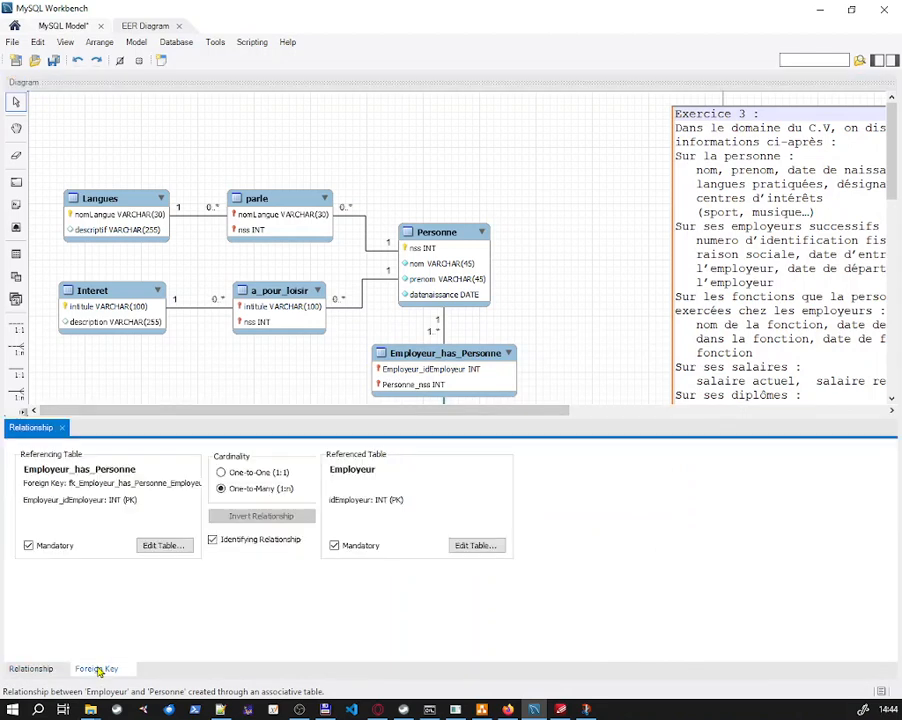
click(55, 546)
click(443, 330)
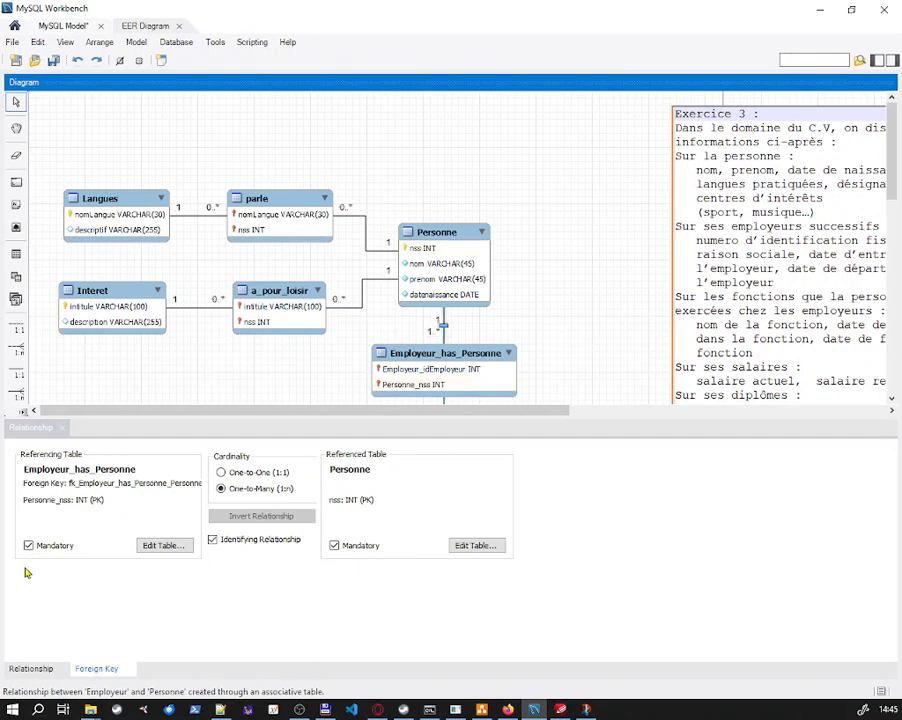
click(50, 546)
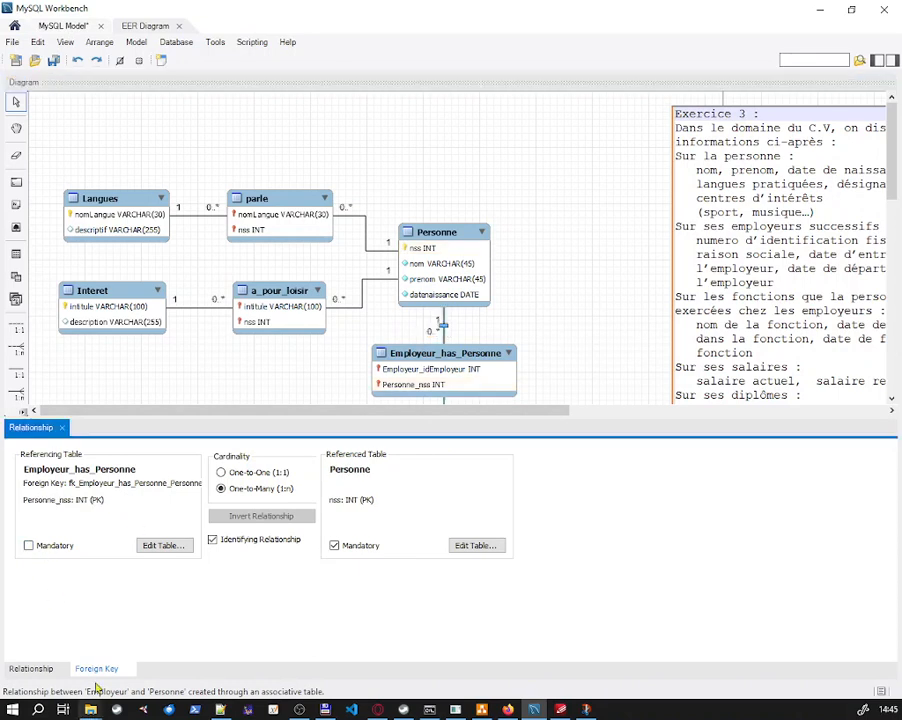
click(62, 427)
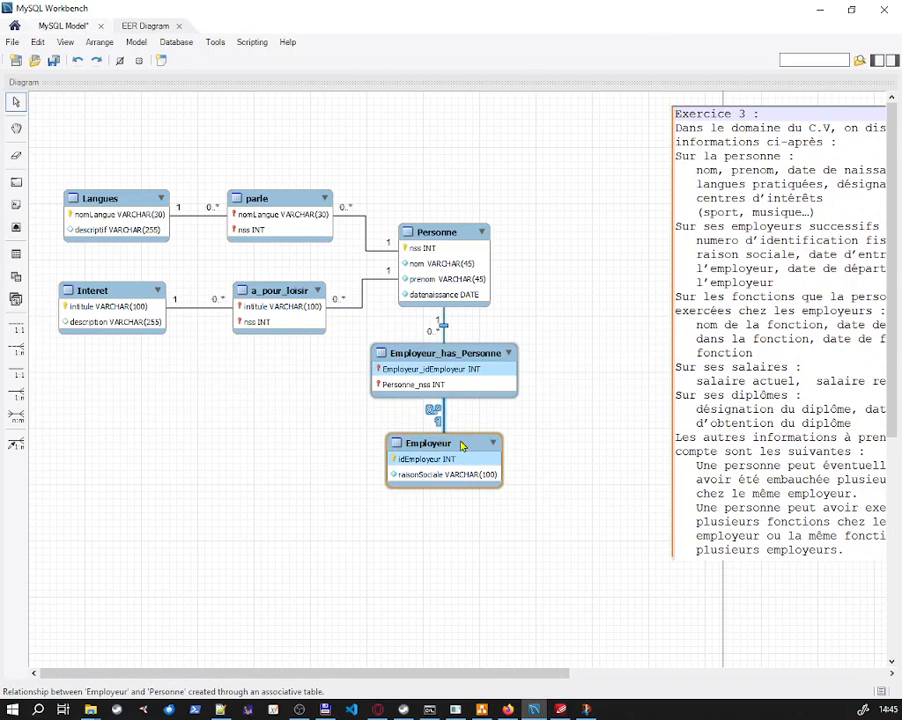
Space out Employeur and the associative table below Personne, and rename the associative table as embauche.
drag(458, 442, 458, 466)
drag(458, 382, 458, 392)
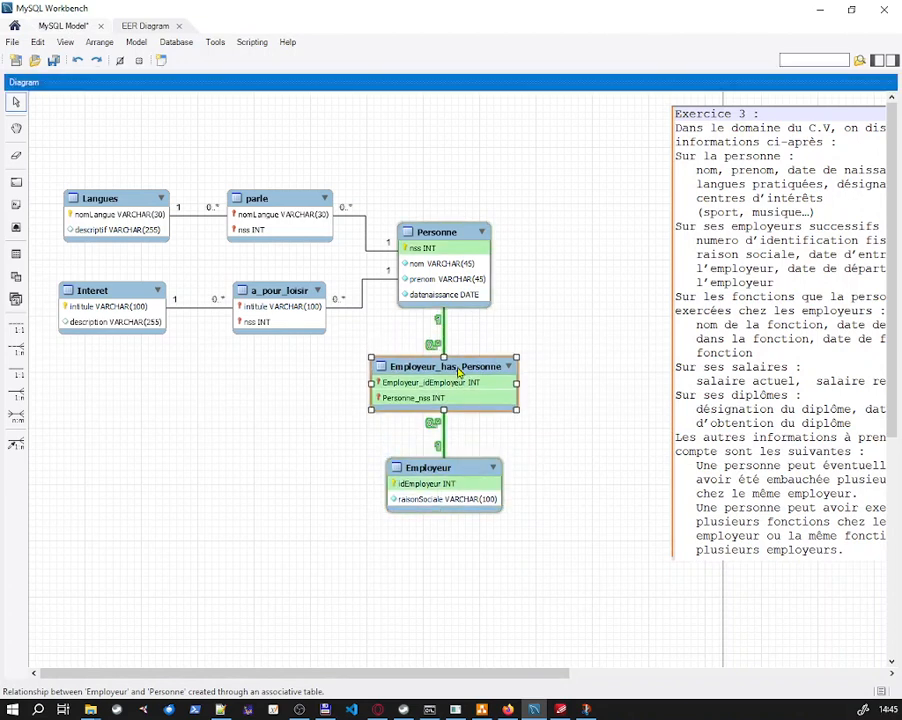
double_click(457, 367)
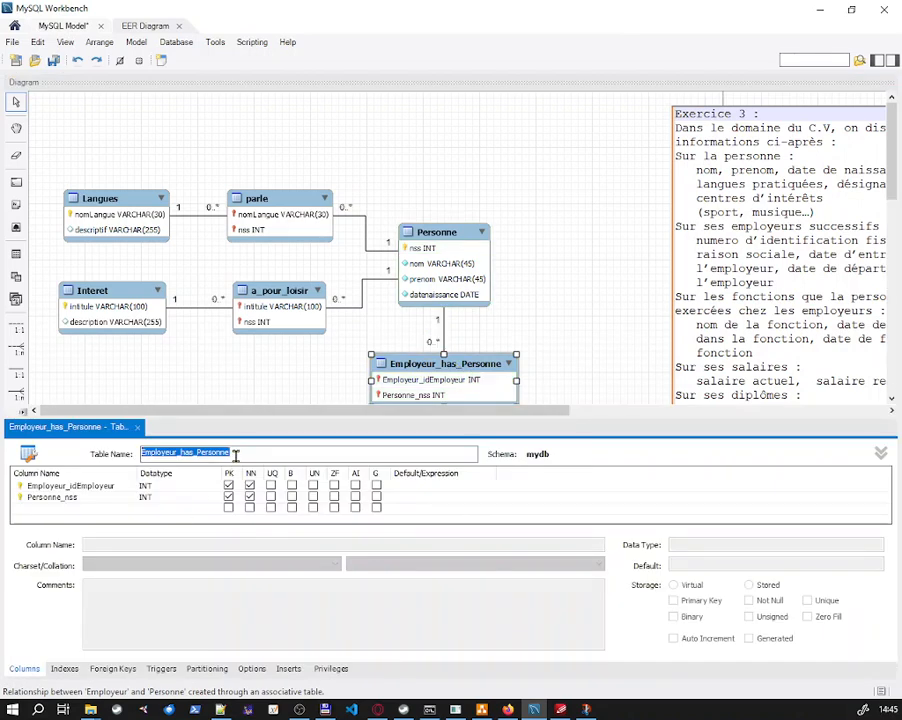
text(embauche)
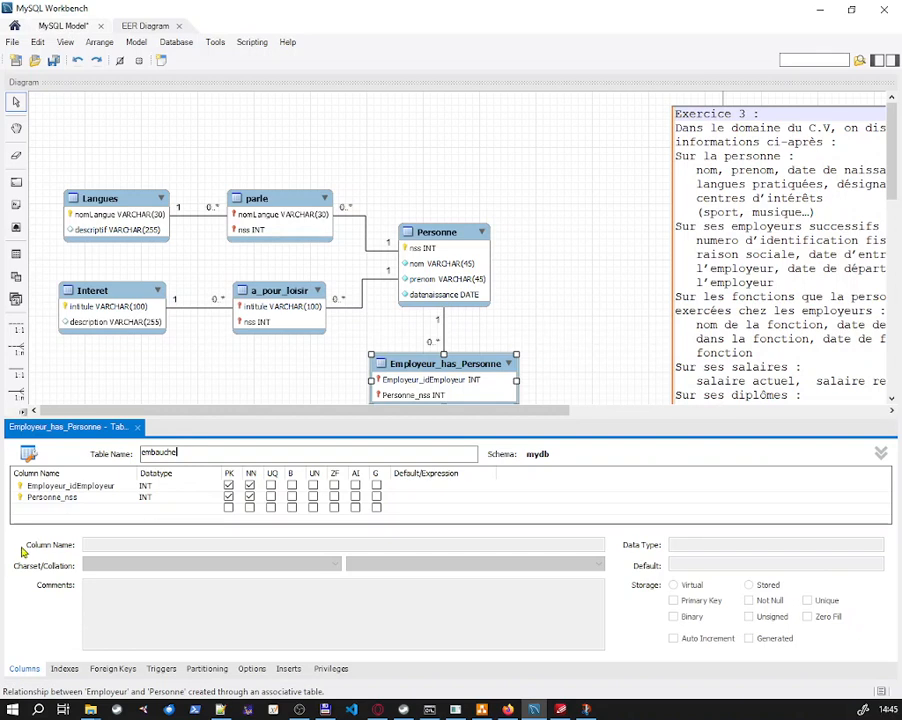
Rename the embauche table's foreign key columns as idEmployeur and nss by removing their table-name prefixes.
double_click(70, 487)
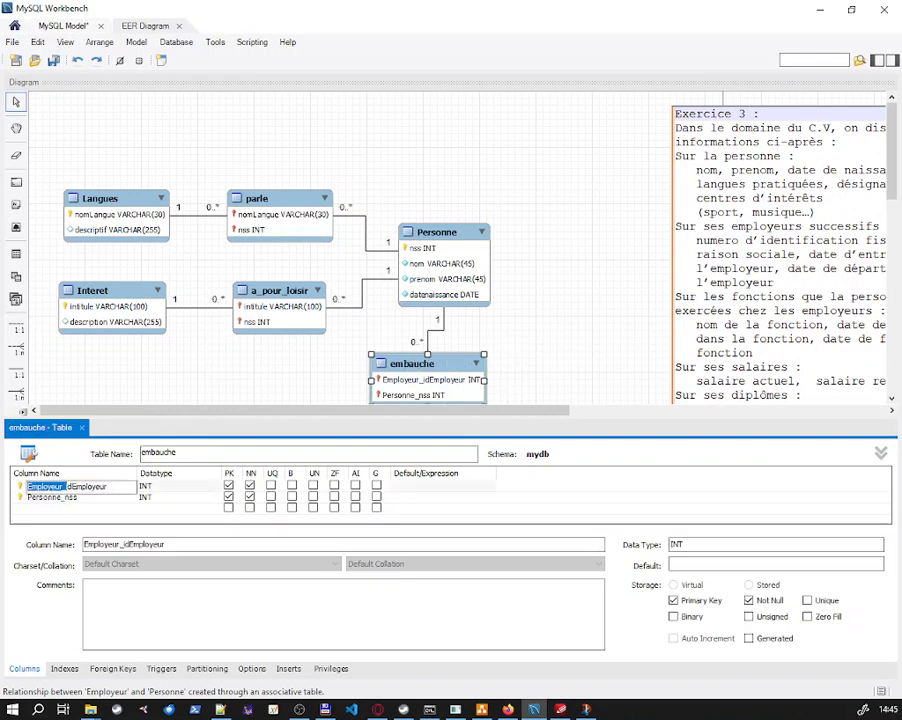
key(BackSpace)
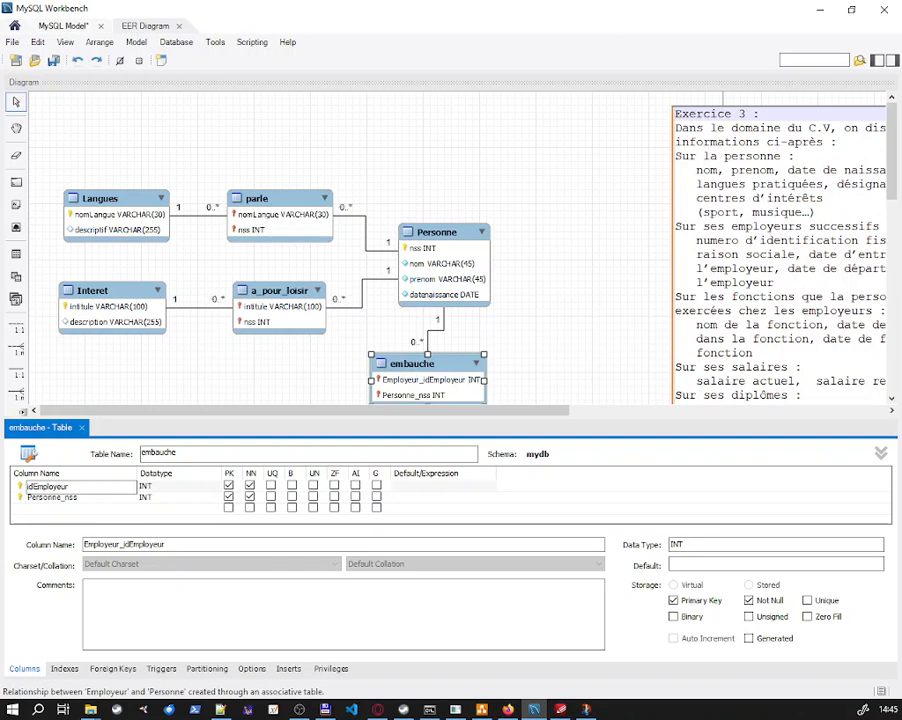
click(61, 501)
click(65, 501)
drag(64, 498, 30, 497)
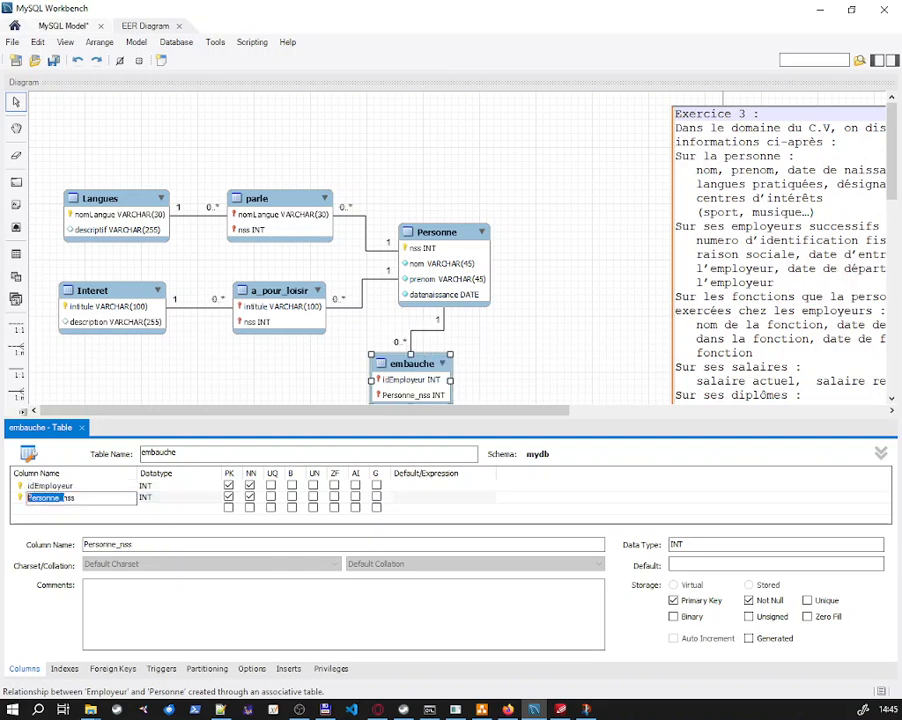
key(BackSpace)
click(226, 391)
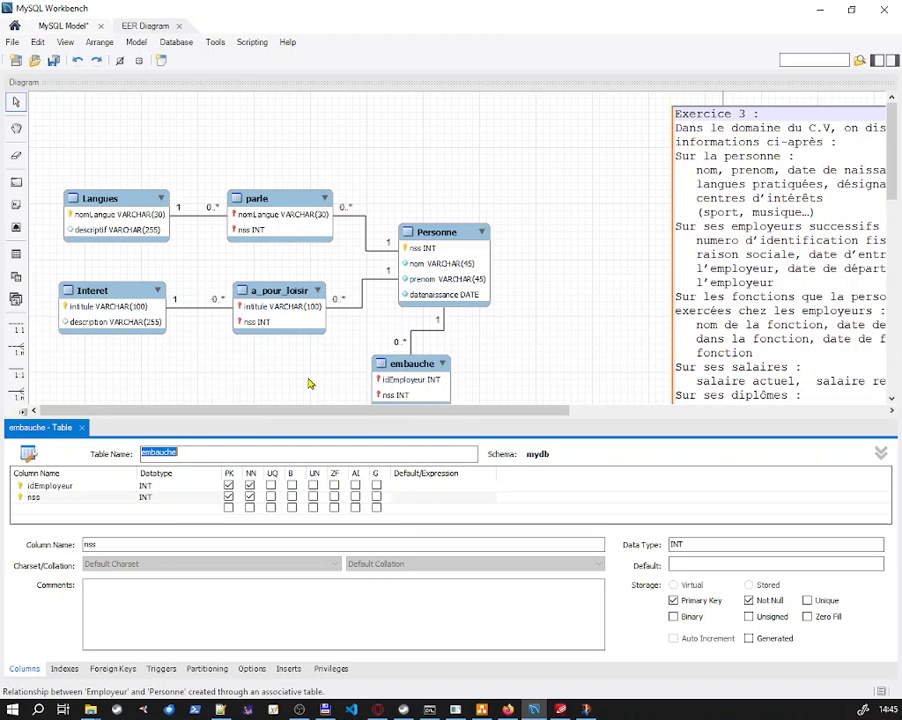
Close the embauche table's editor and align the table vertically between Personne and Employeur.
click(82, 429)
click(83, 429)
drag(425, 369, 458, 370)
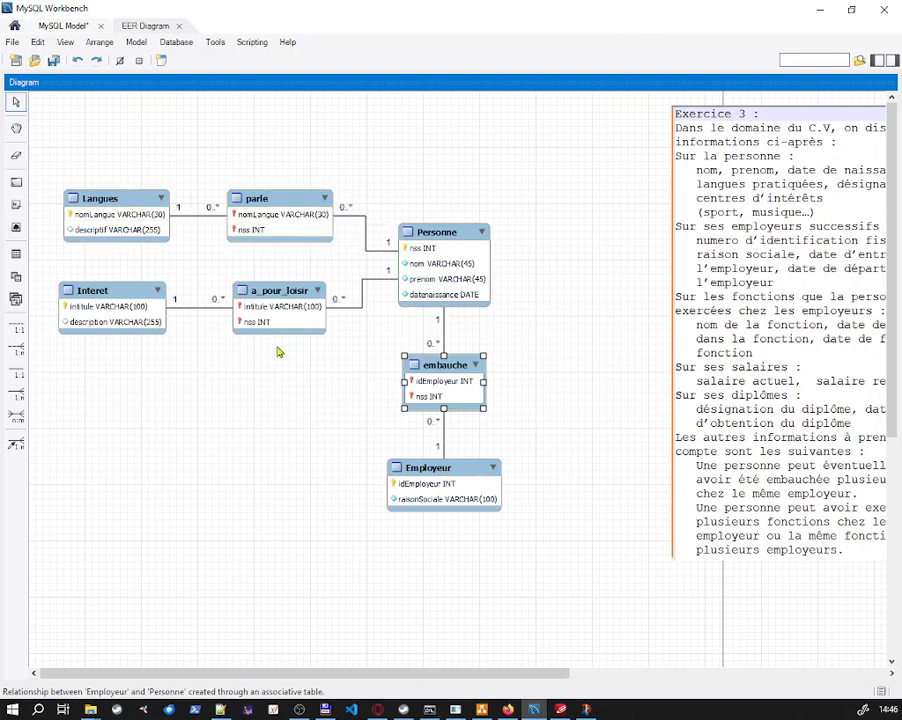
Add a column named isEmbauche with datatype INT to the embauche table.
double_click(455, 366)
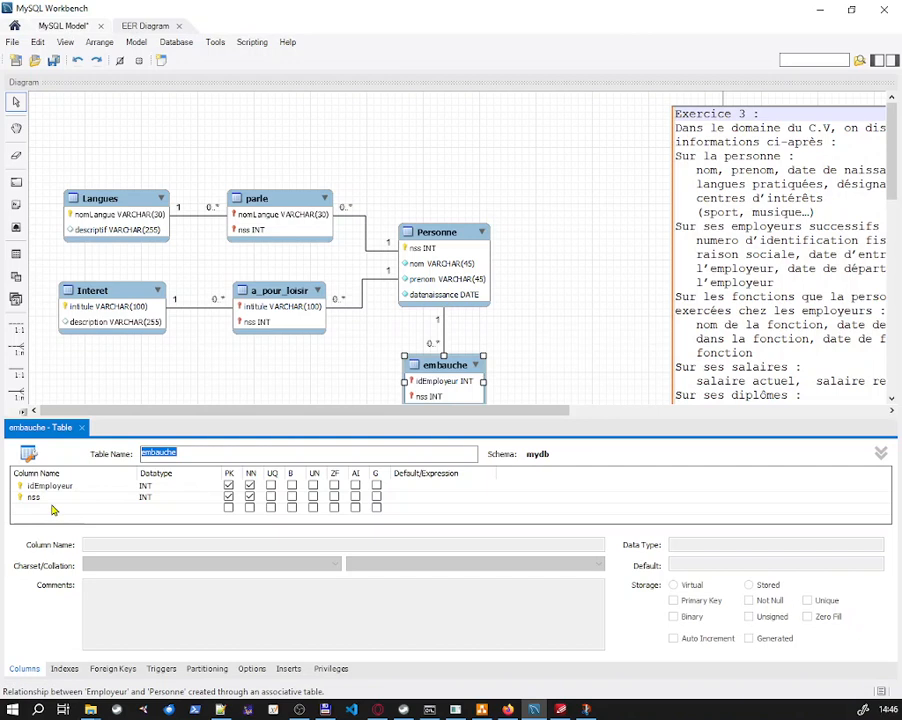
click(40, 510)
click(40, 510)
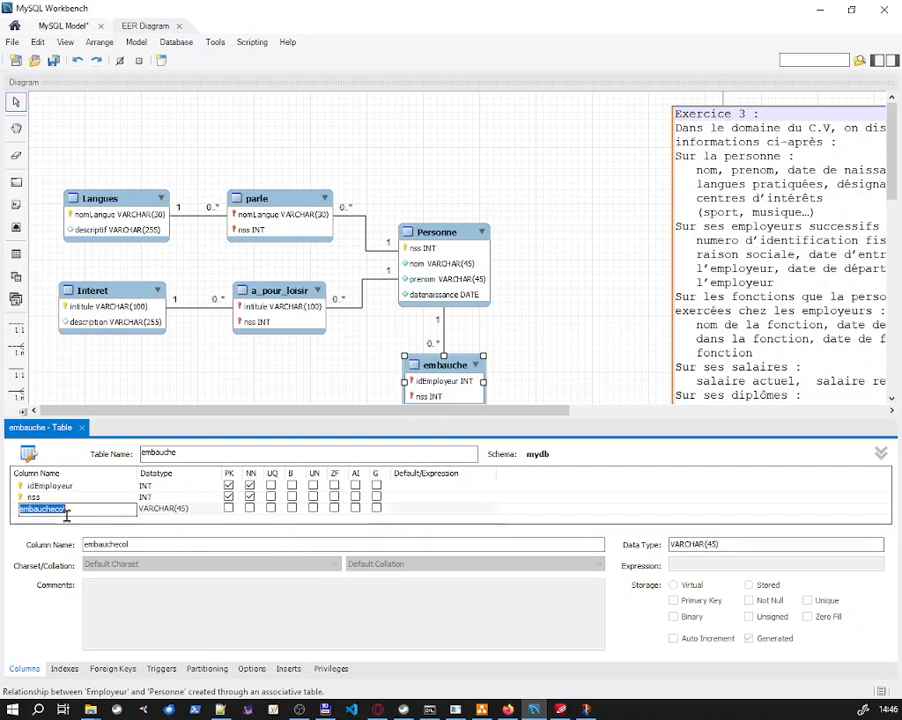
text(dE)
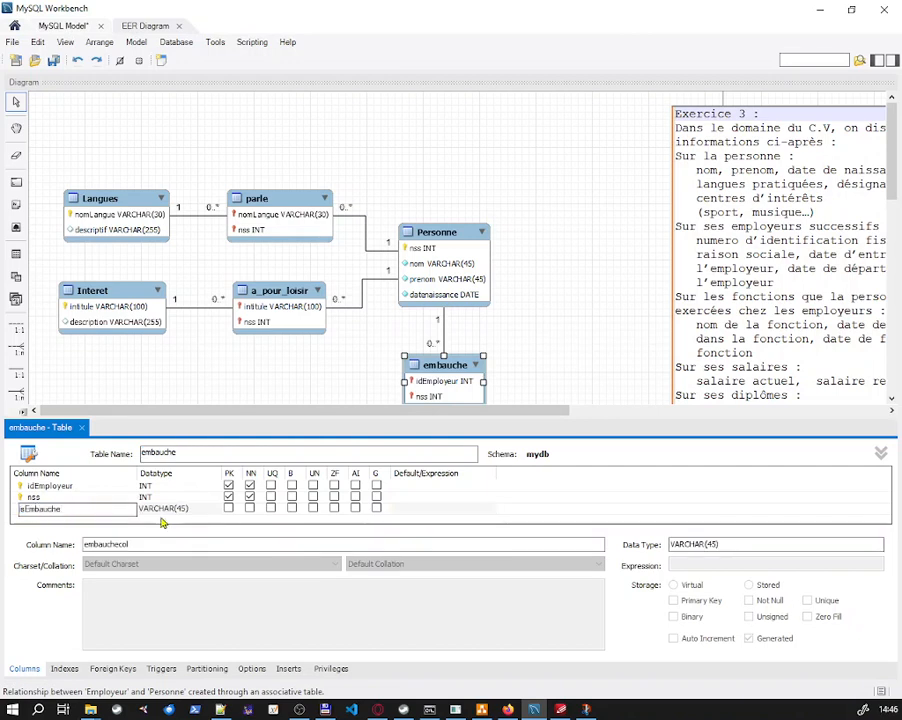
click(215, 513)
click(215, 513)
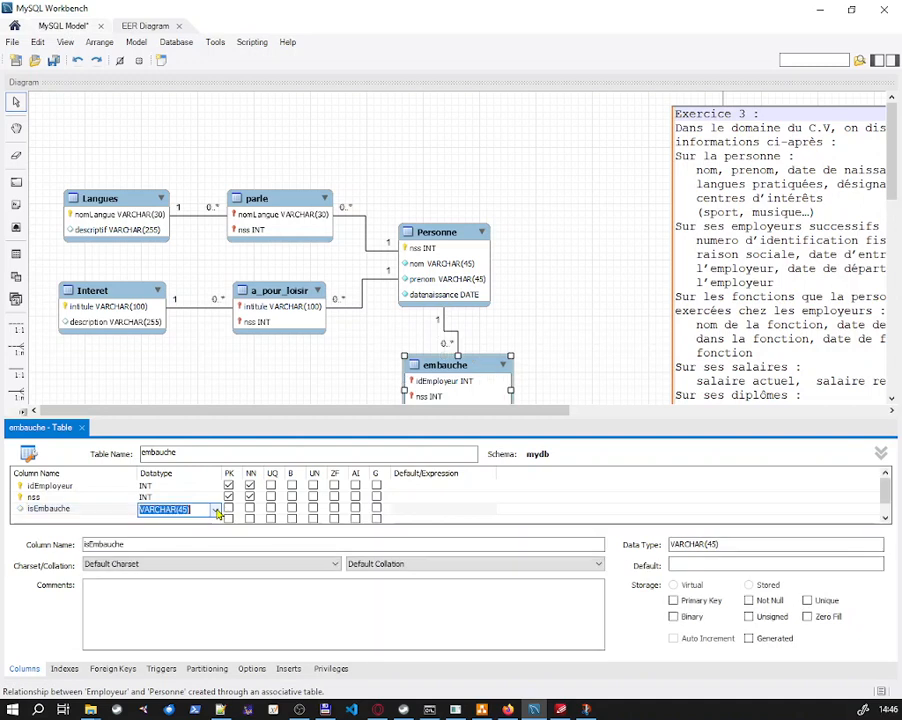
click(216, 511)
click(117, 141)
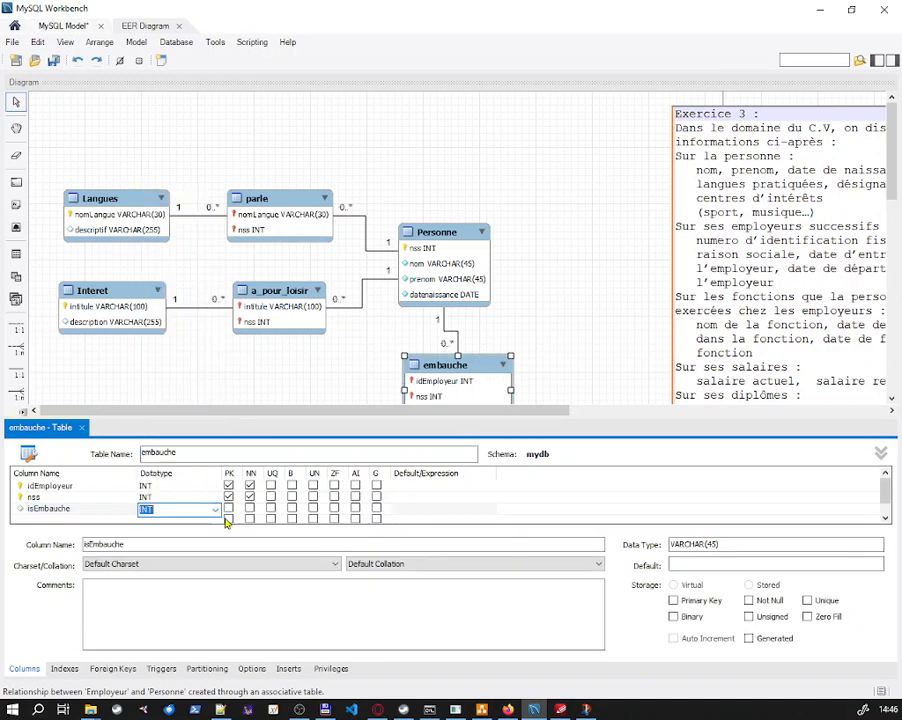
Make isEmbauche the only primary key of embauche by unmarking nss and idEmployeur as primary keys.
click(229, 509)
click(229, 497)
click(229, 485)
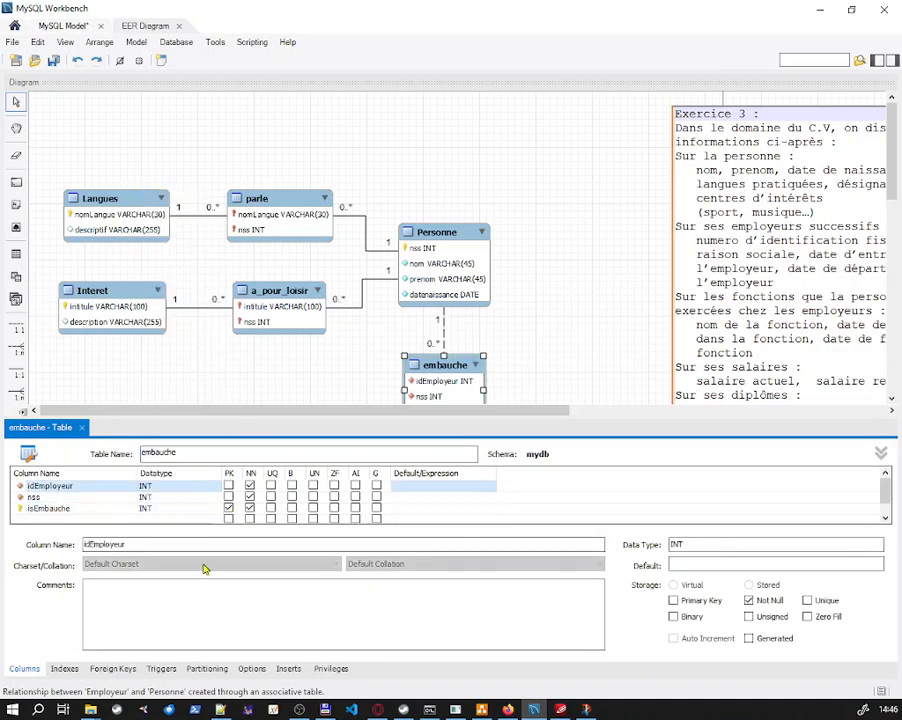
Reorder embauche's columns so isEmbauche comes first, above idEmployeur and nss, and close the table editor.
click(67, 508)
right_click(67, 509)
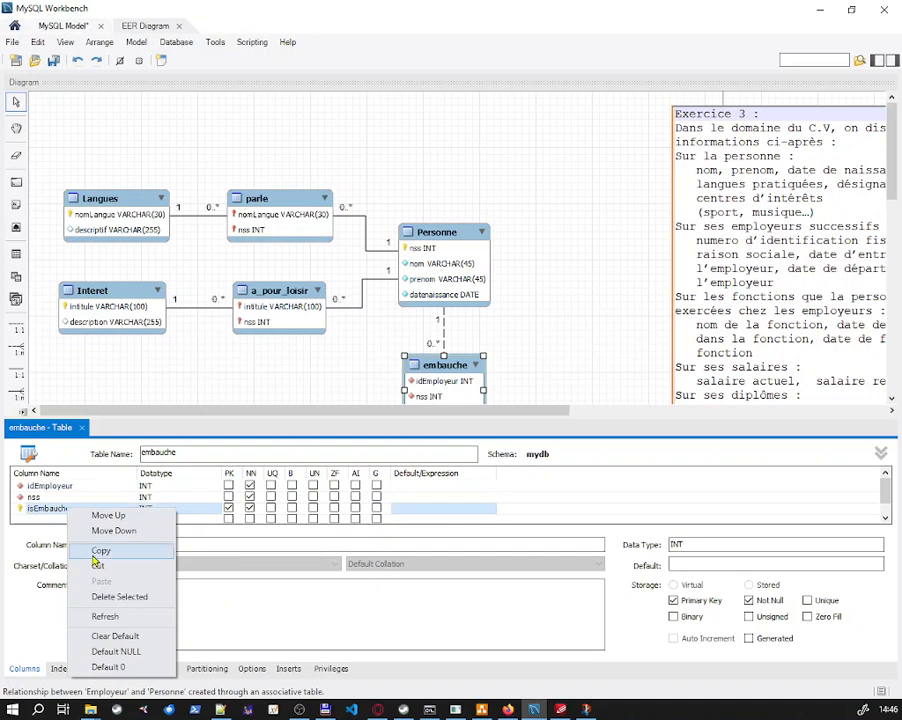
click(128, 516)
right_click(60, 497)
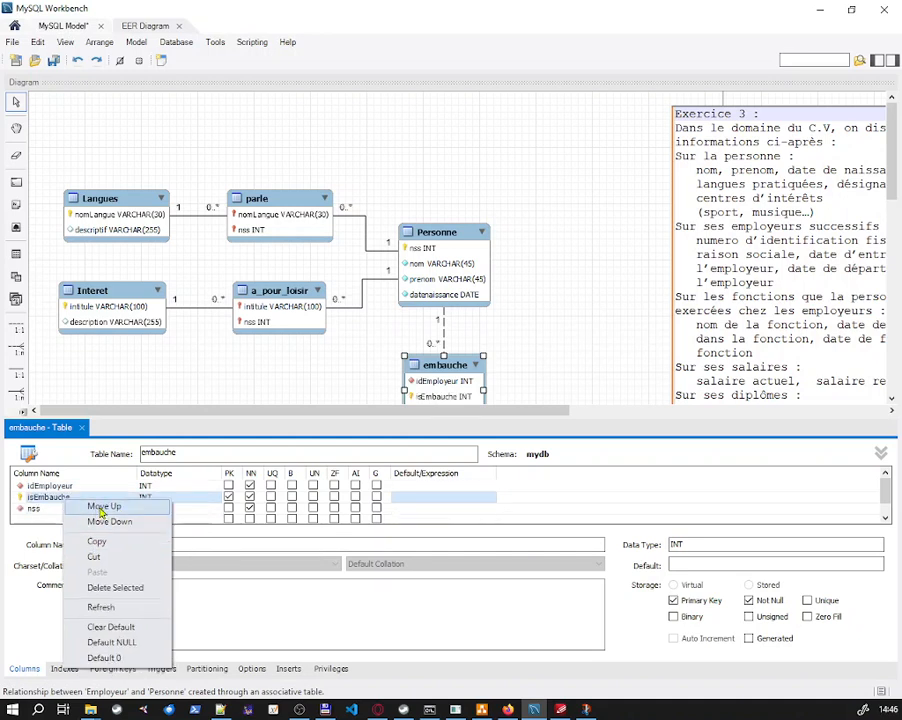
click(95, 505)
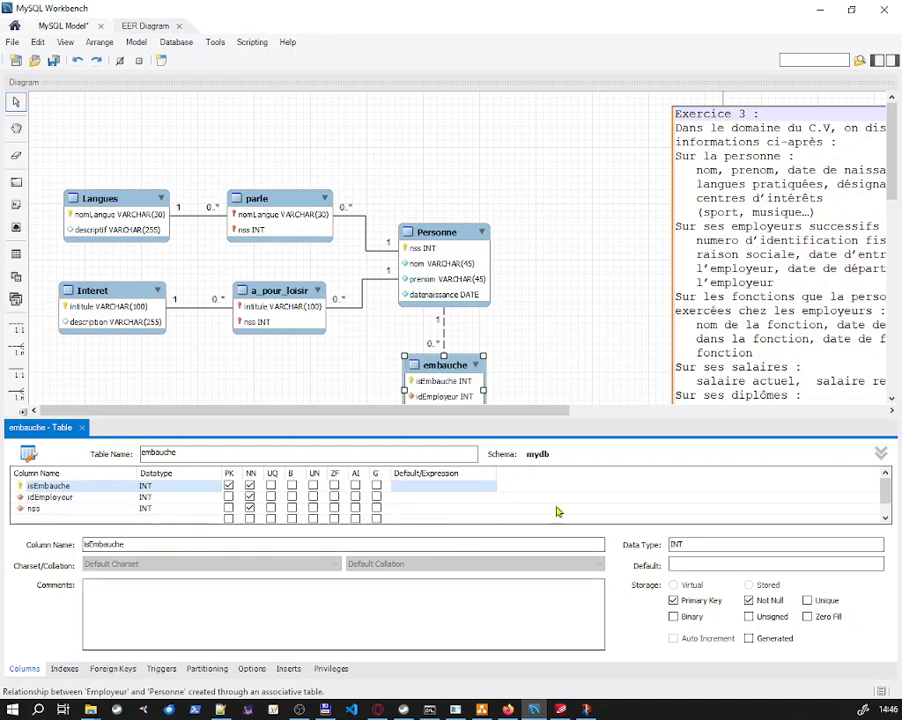
click(82, 428)
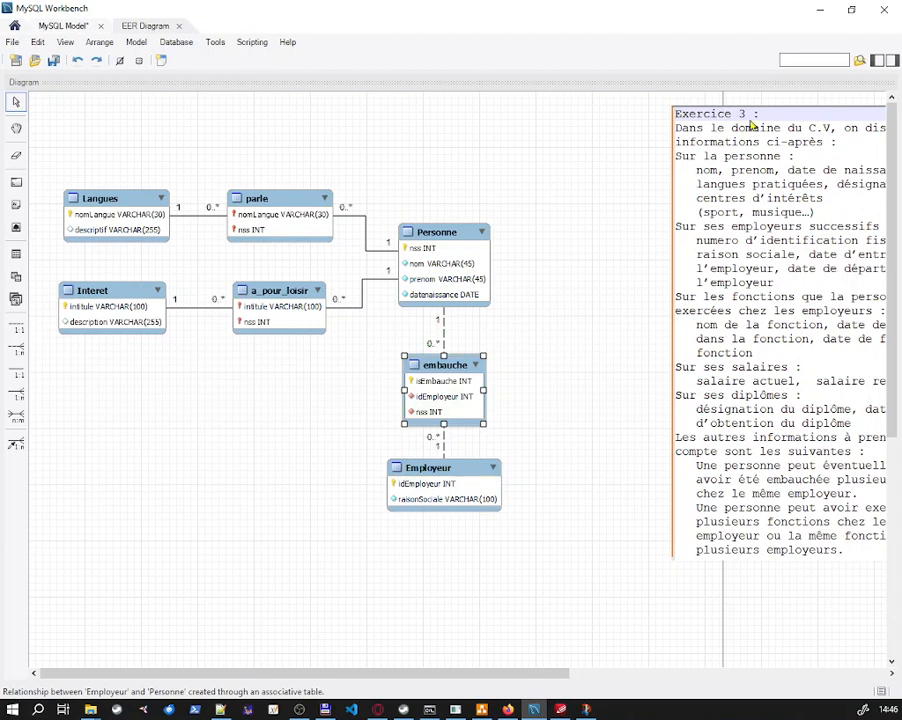
Move the Exercice 3 note closer to the tables, and add a dateEntree column with datatype DATE to embauche.
drag(752, 118, 682, 119)
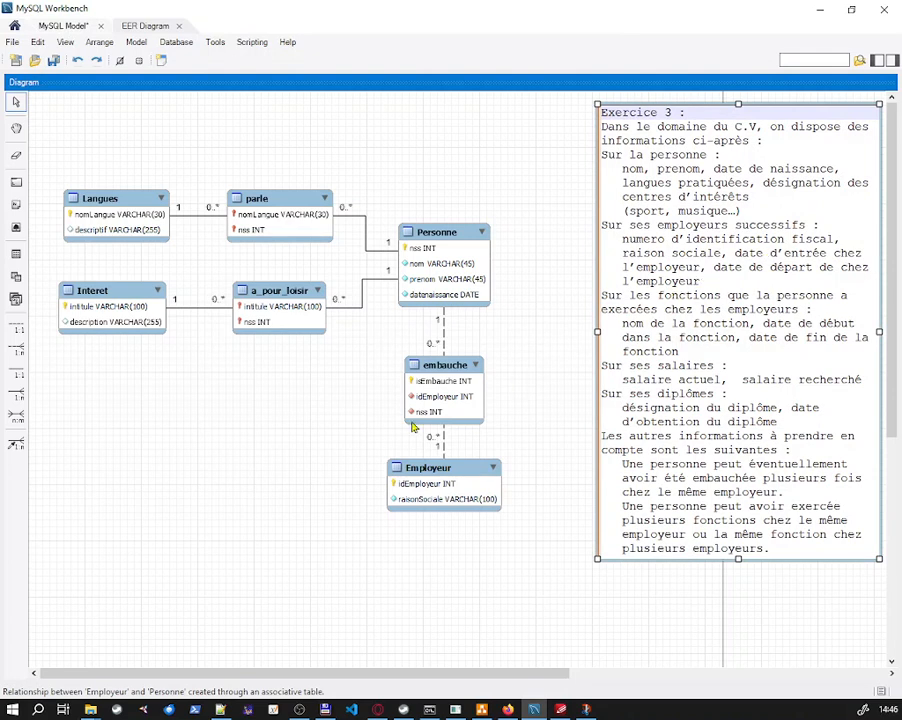
click(447, 369)
double_click(447, 369)
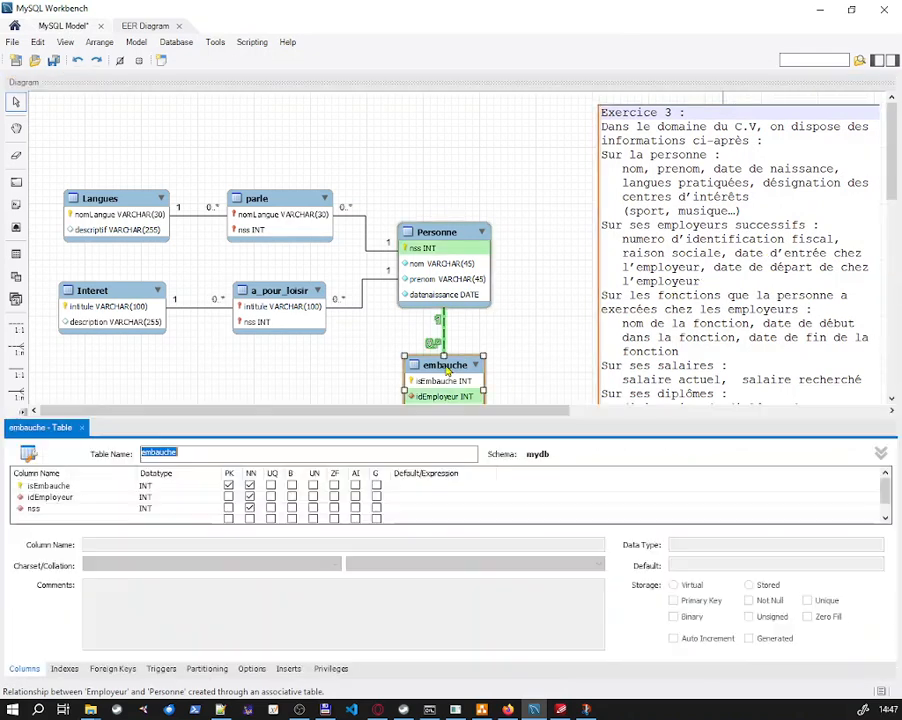
click(44, 520)
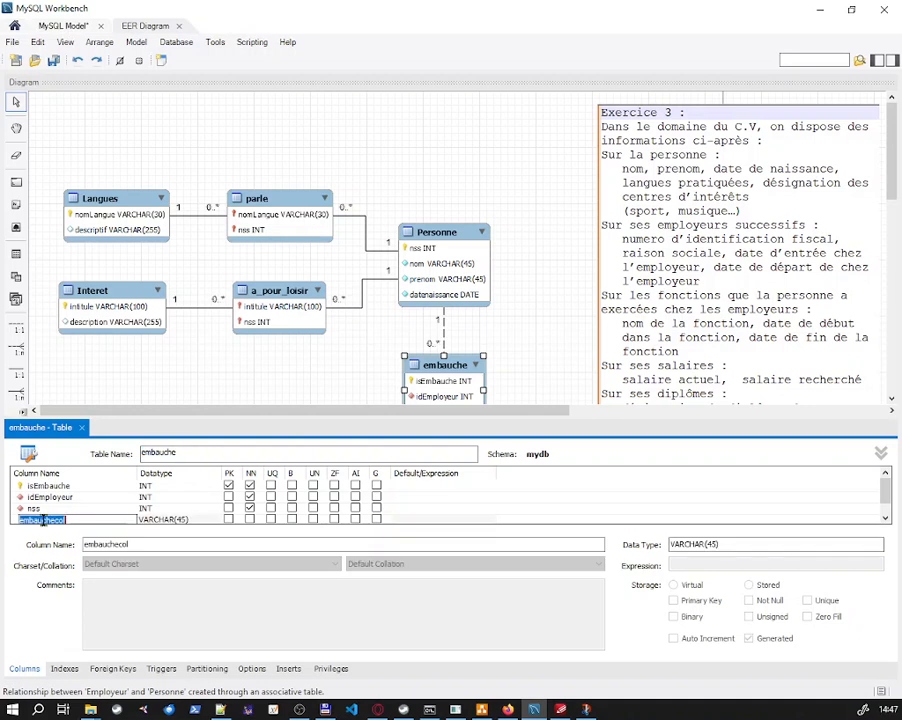
text(idteEnt)
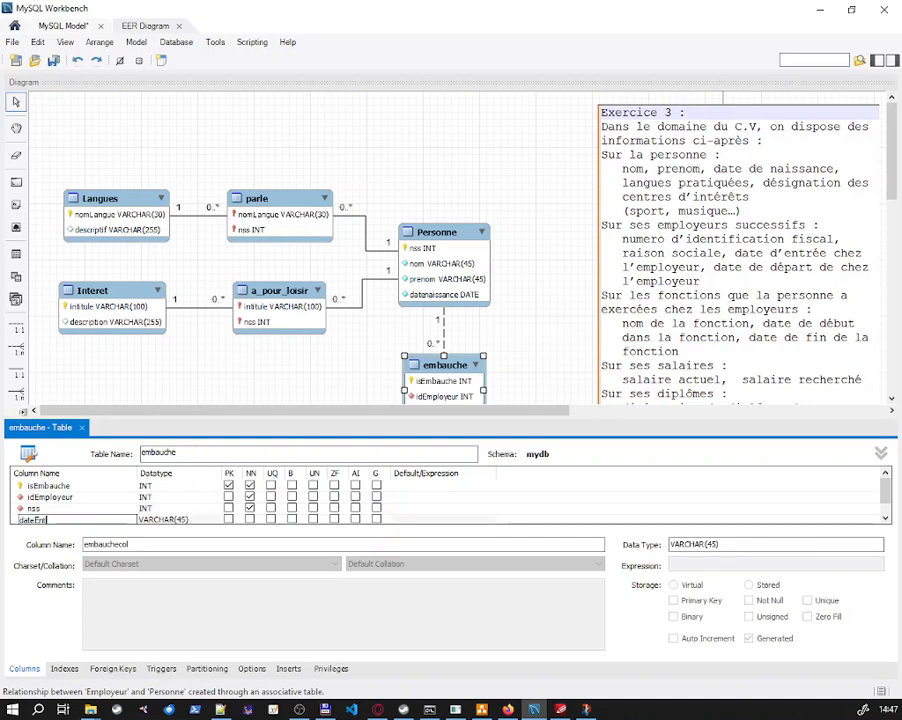
double_click(206, 520)
double_click(212, 513)
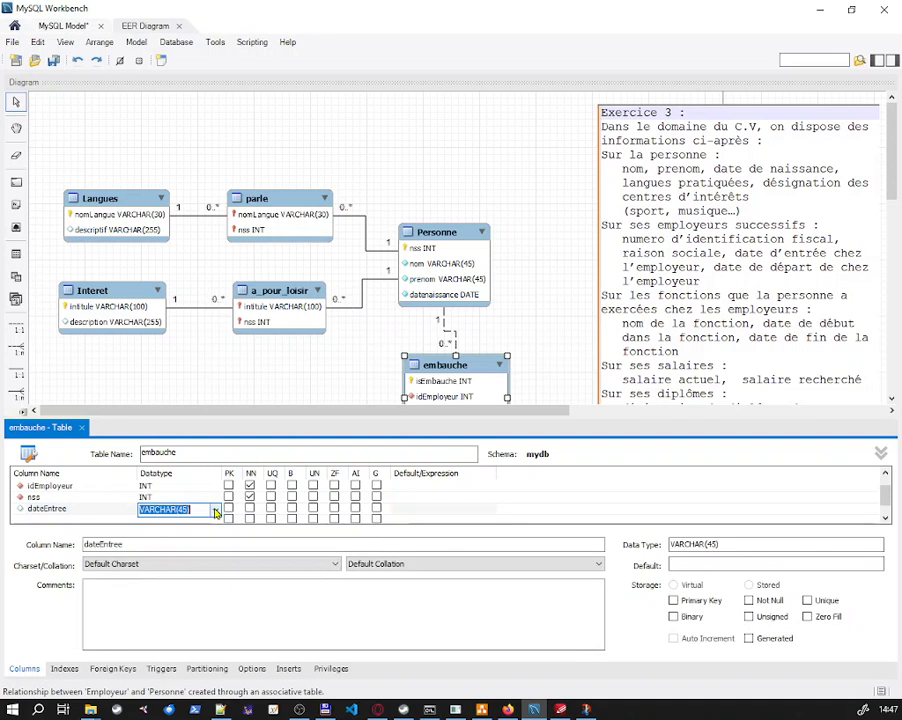
click(214, 510)
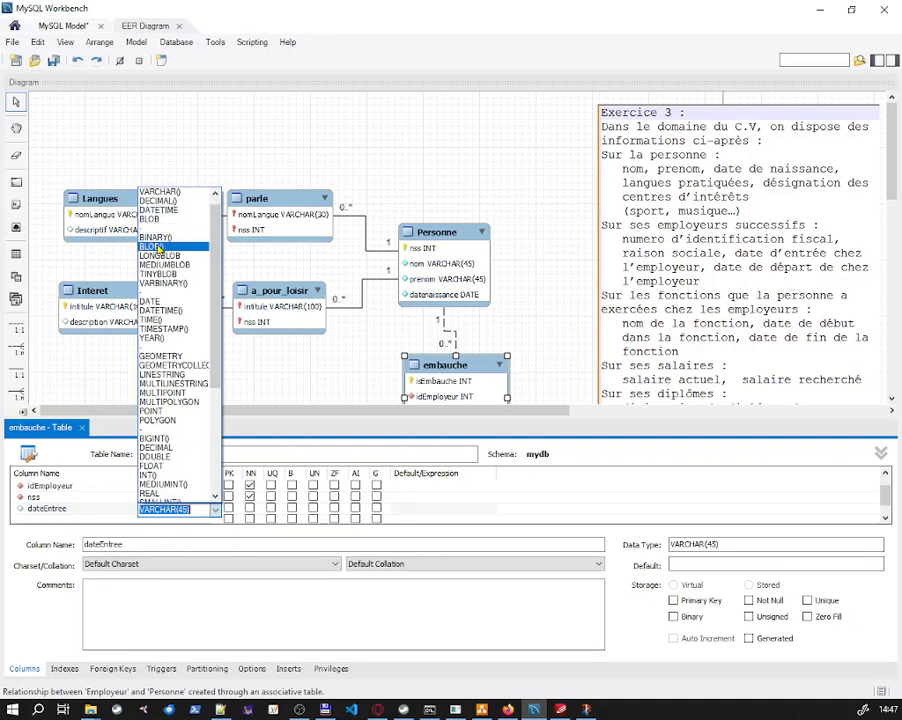
scroll(166, 248, up, 1)
click(164, 302)
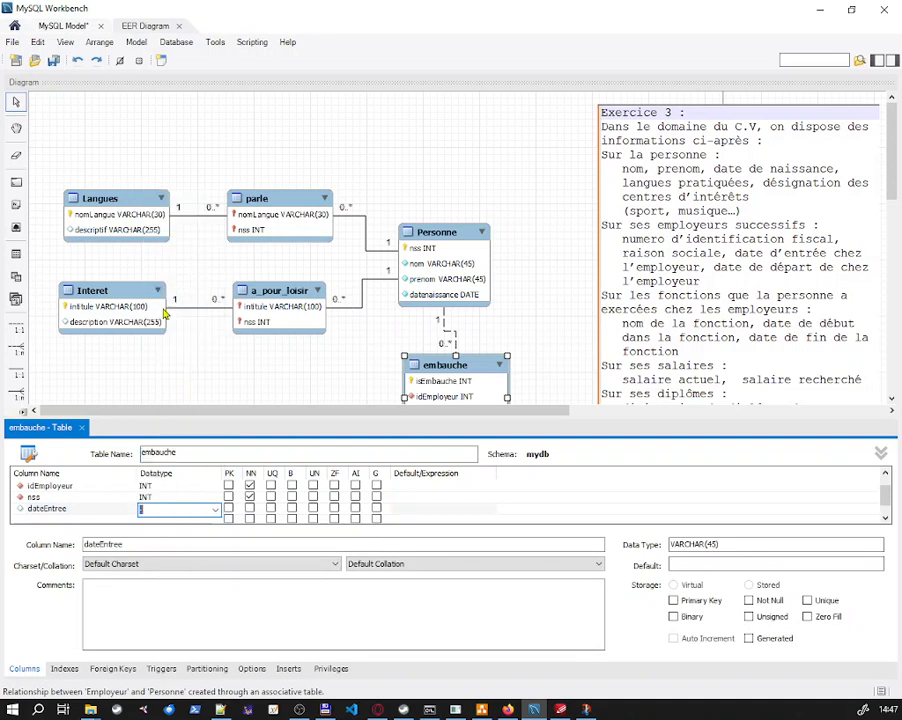
click(190, 510)
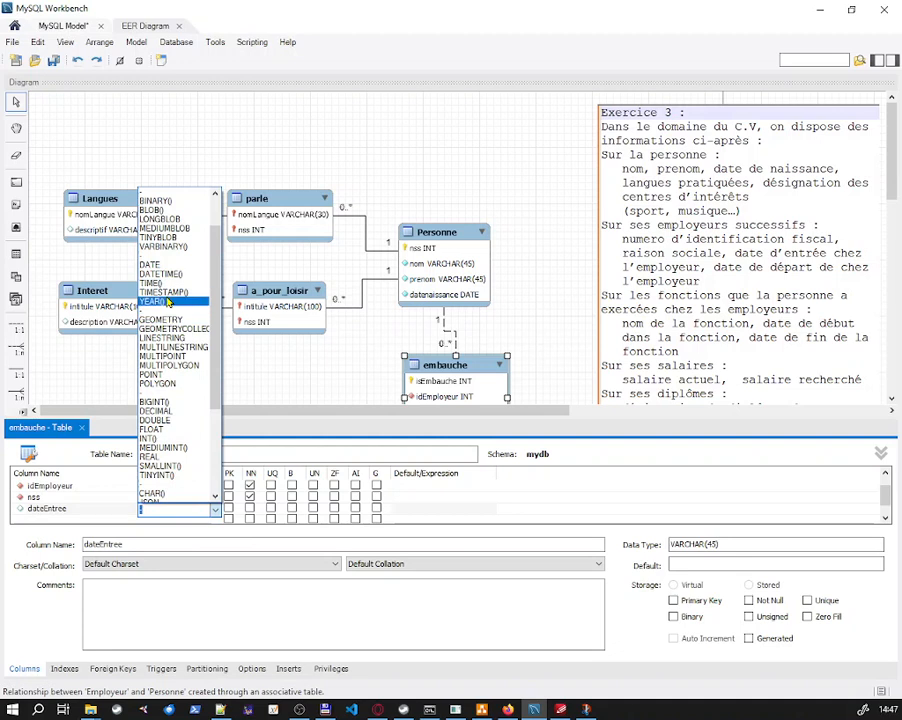
click(150, 264)
Add a dateDepart column with datatype DATE to embauche, and move Employeur further down to leave space beneath the enlarged table.
double_click(87, 519)
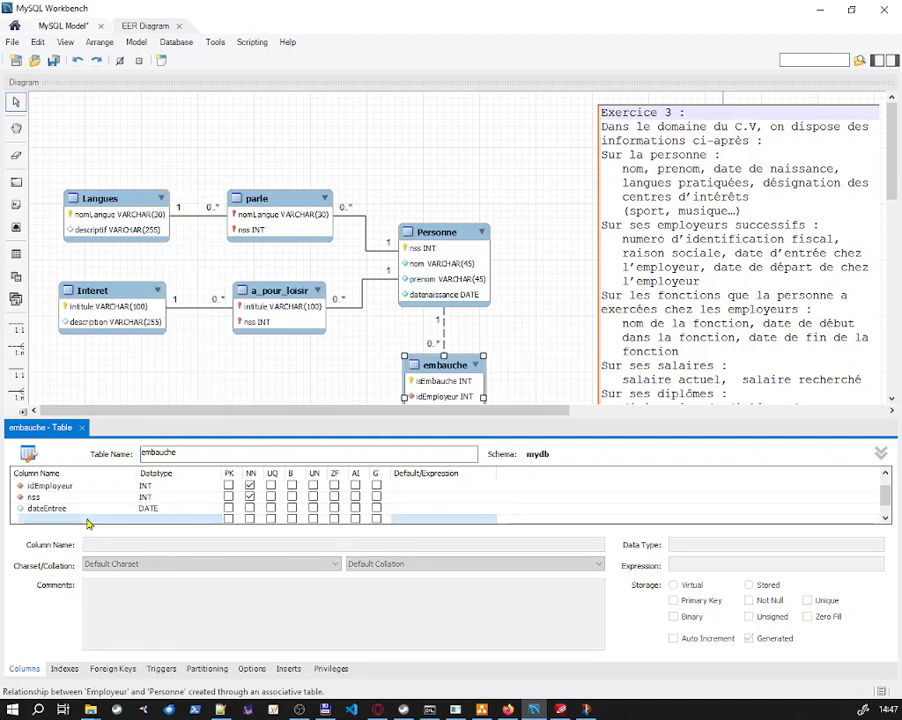
text(dateDepart)
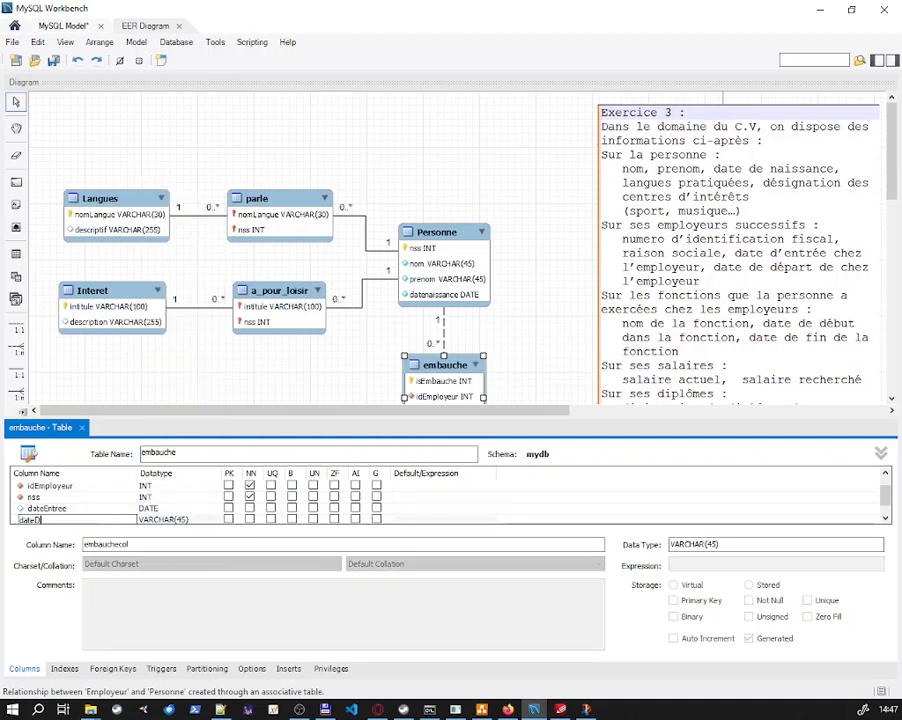
key(Return)
click(214, 513)
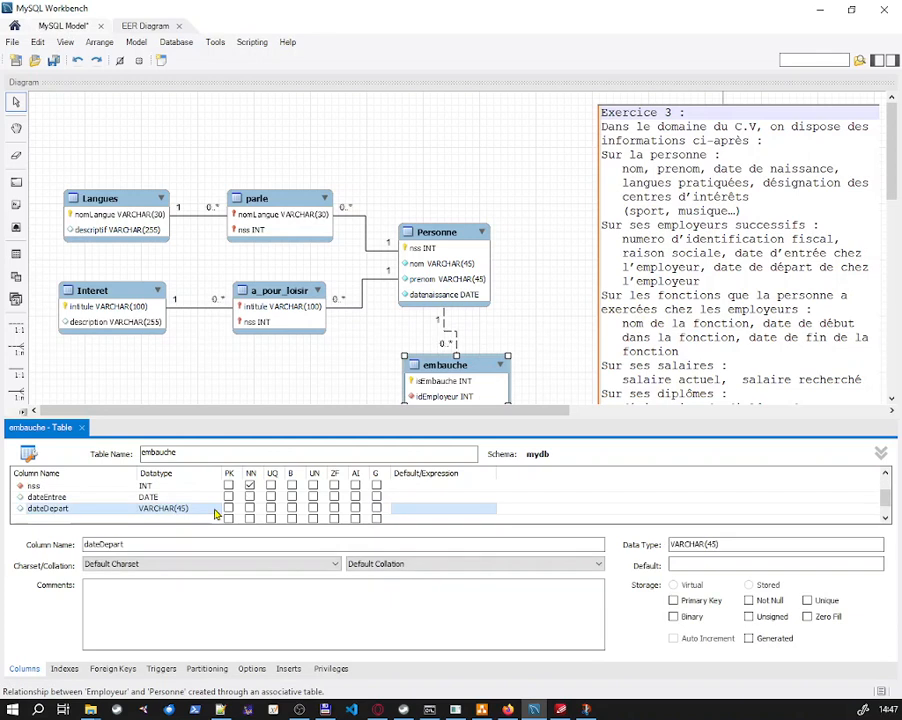
click(214, 513)
click(215, 510)
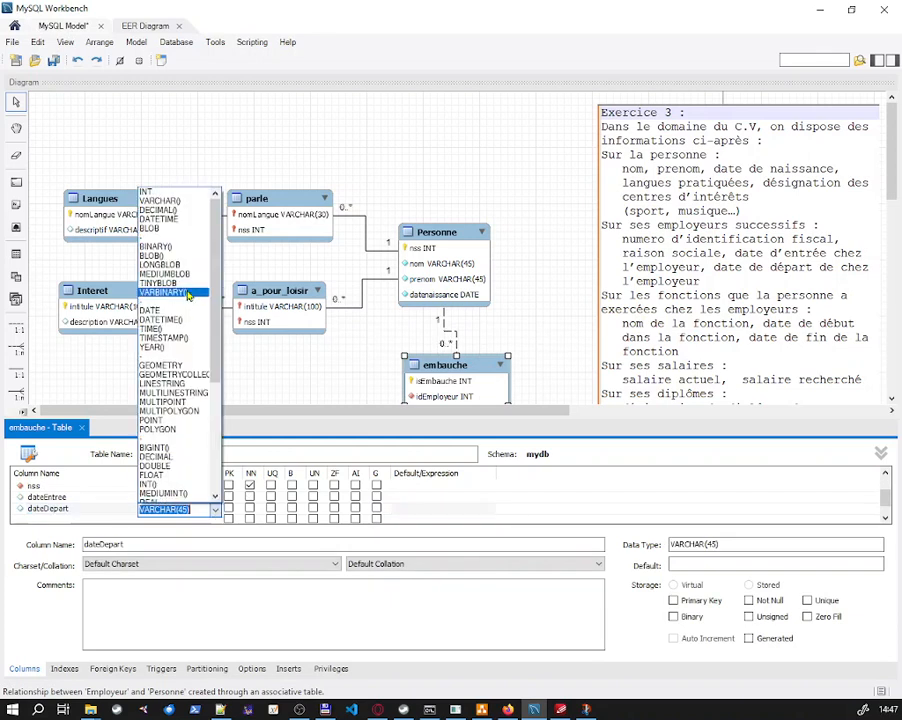
click(157, 314)
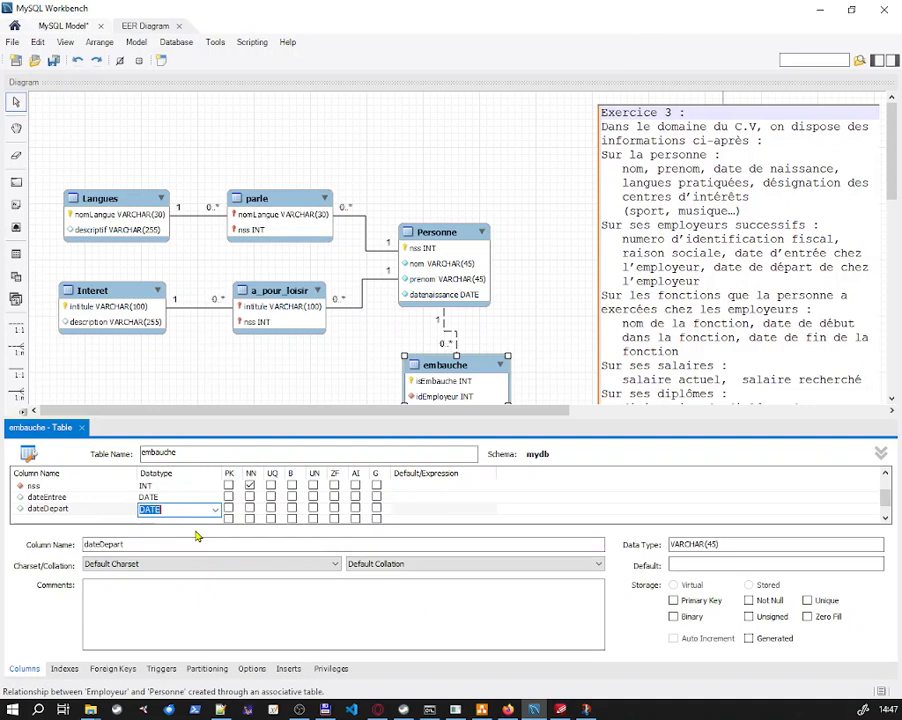
click(82, 427)
drag(474, 478, 476, 496)
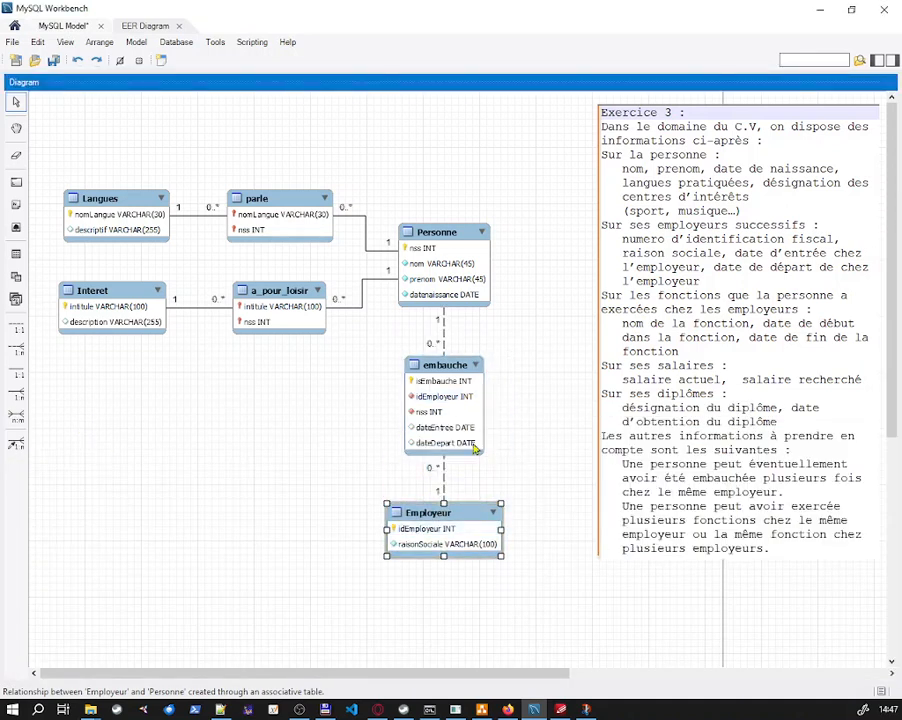